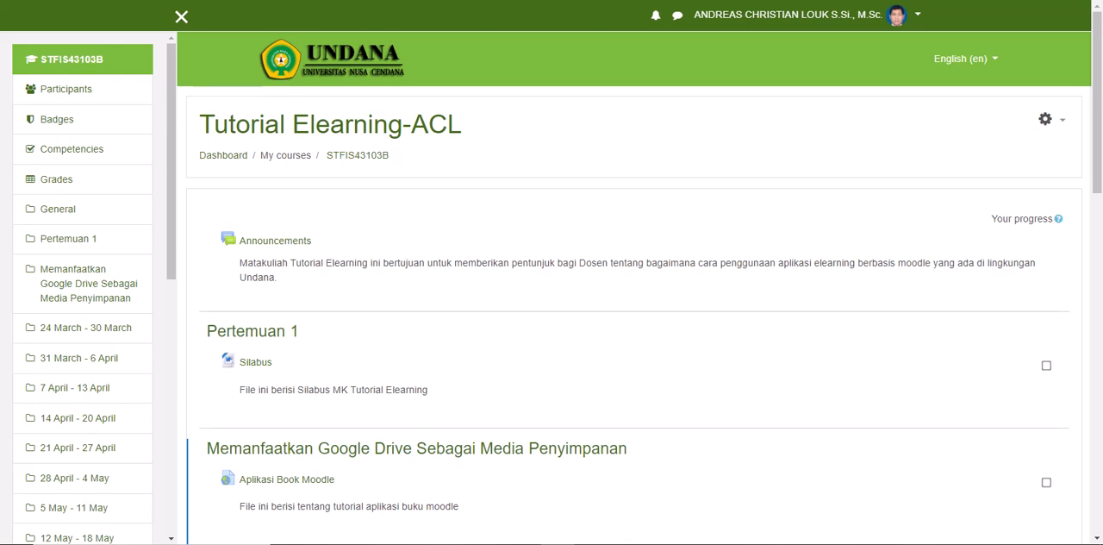
# Step: Turn editing on for the Tutorial Elearning-ACL course
pyautogui.scroll(-1, 635, 354)
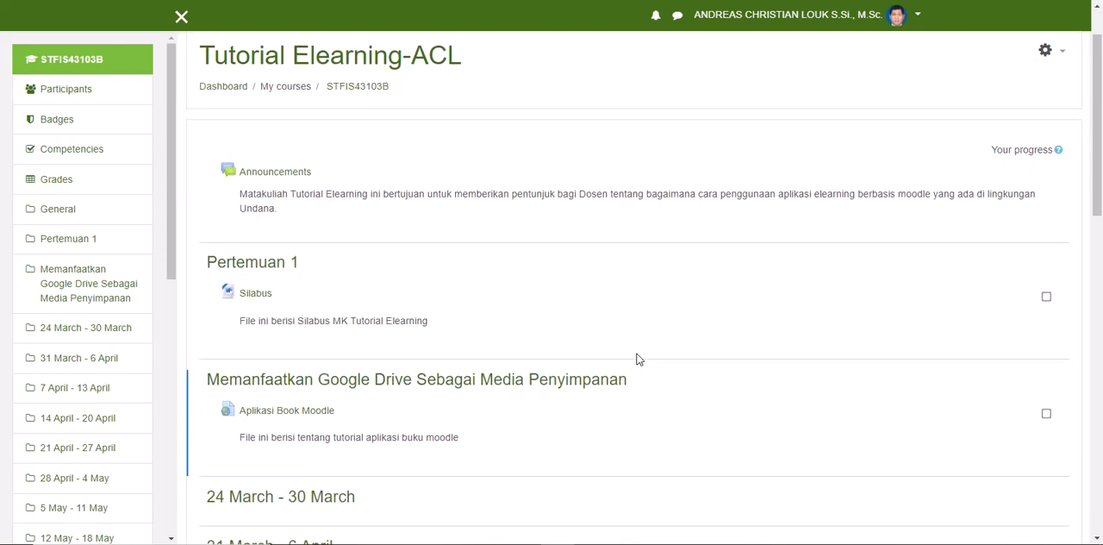
pyautogui.scroll(-1, 635, 356)
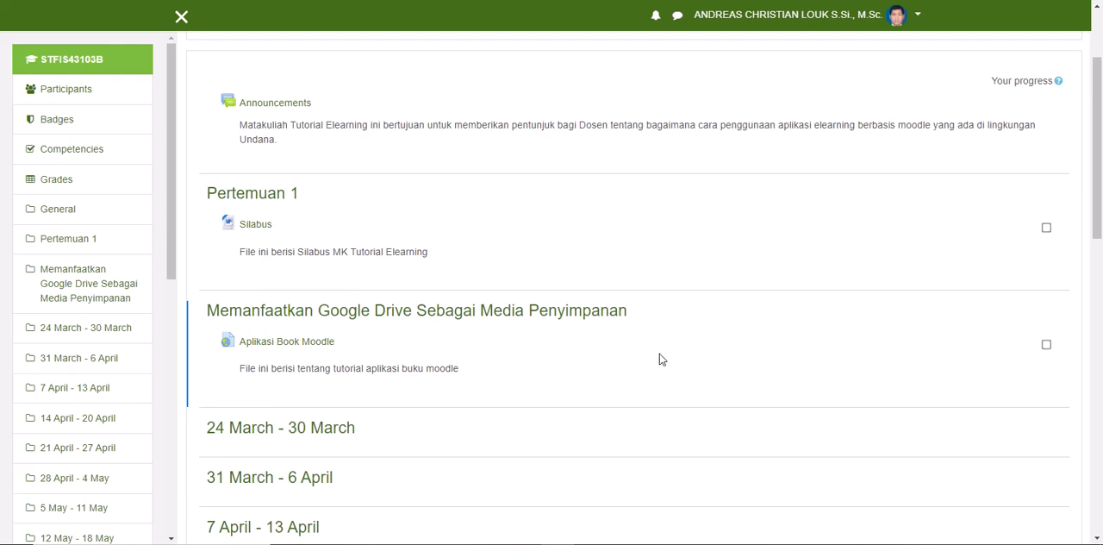
pyautogui.scroll(-1, 658, 358)
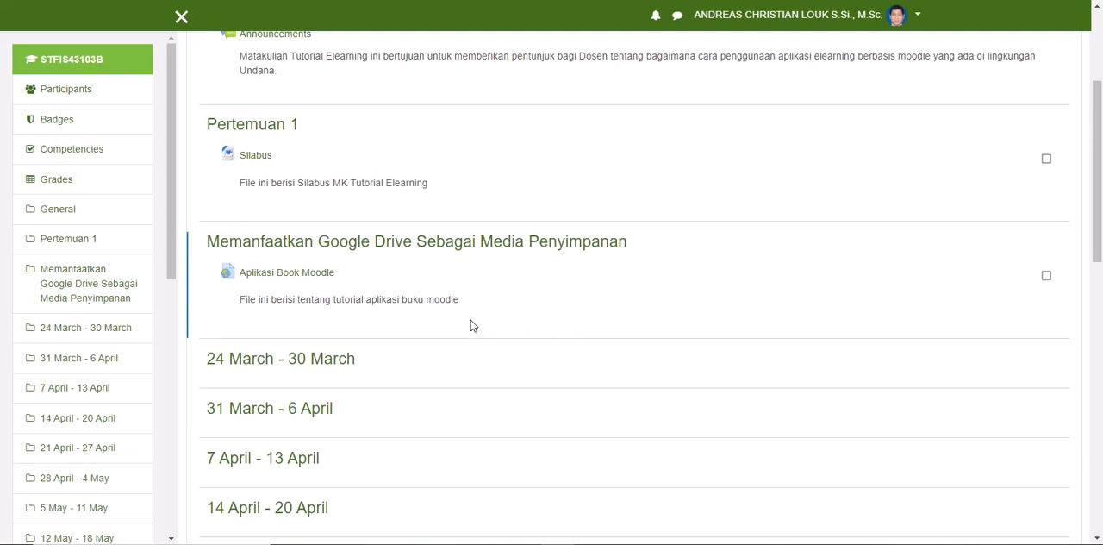
pyautogui.scroll(-1, 470, 325)
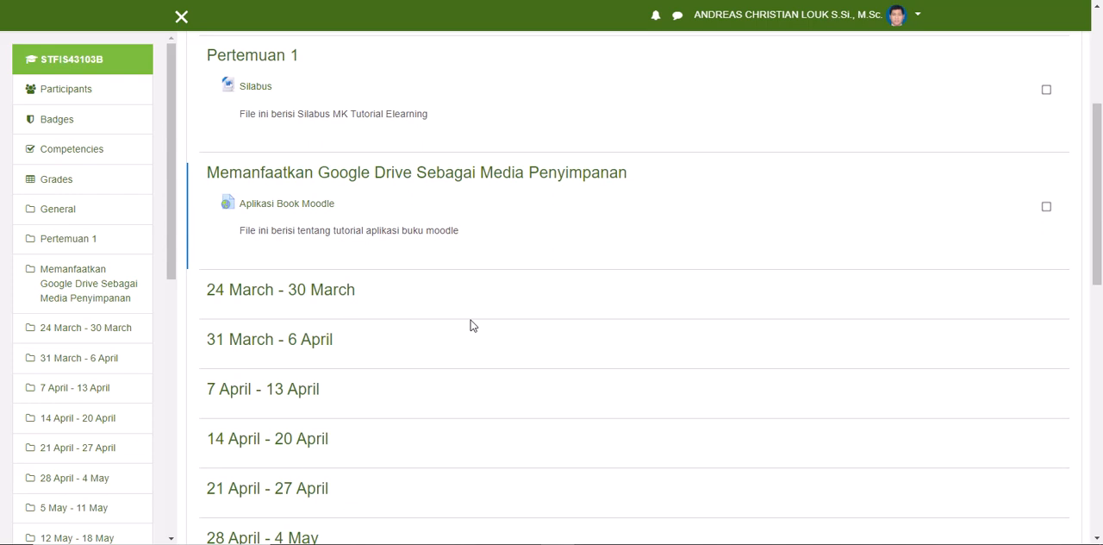
pyautogui.scroll(3, 473, 325)
pyautogui.scroll(3, 472, 324)
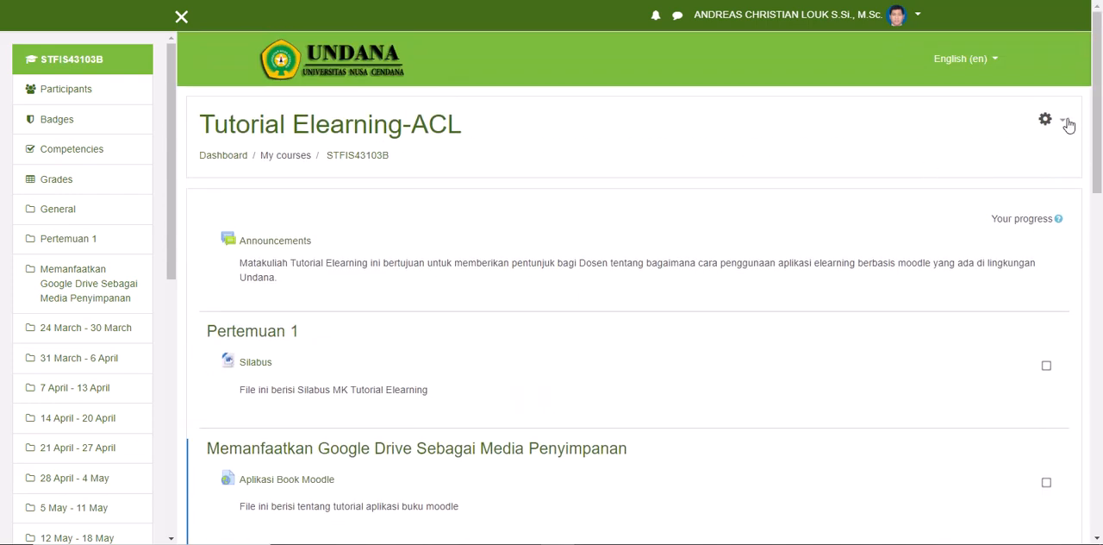
pyautogui.click(1061, 121)
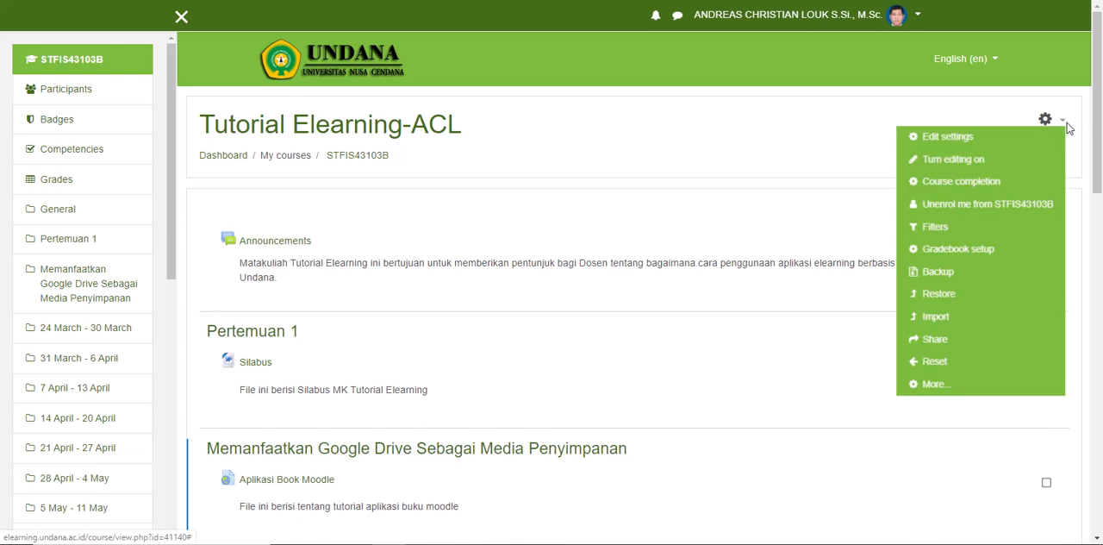
pyautogui.click(991, 167)
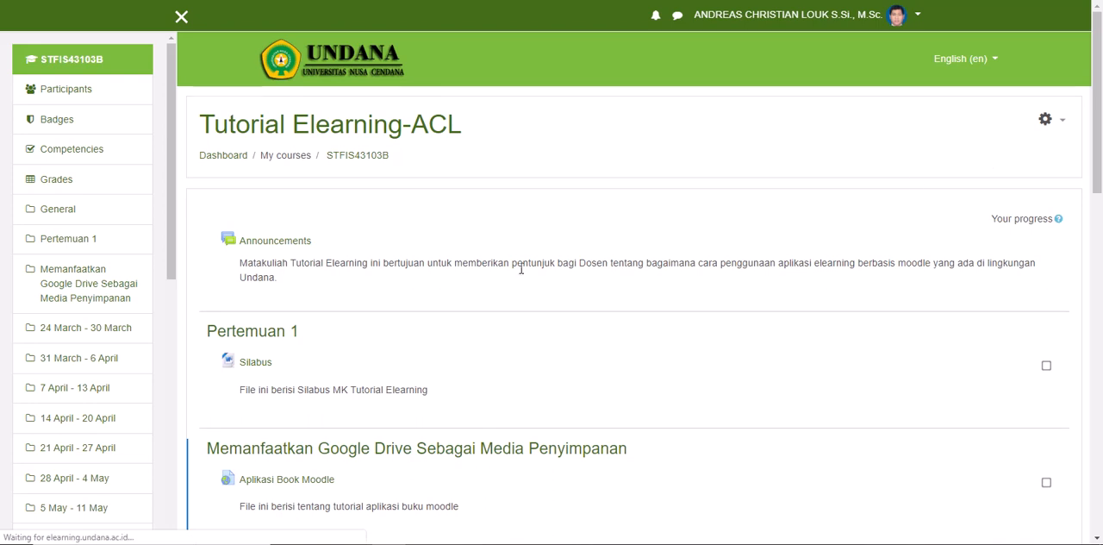
# Step: Rename the "24 March - 30 March" section as "Menyematkan Item pada Halaman Elearning"
pyautogui.scroll(-5, 477, 282)
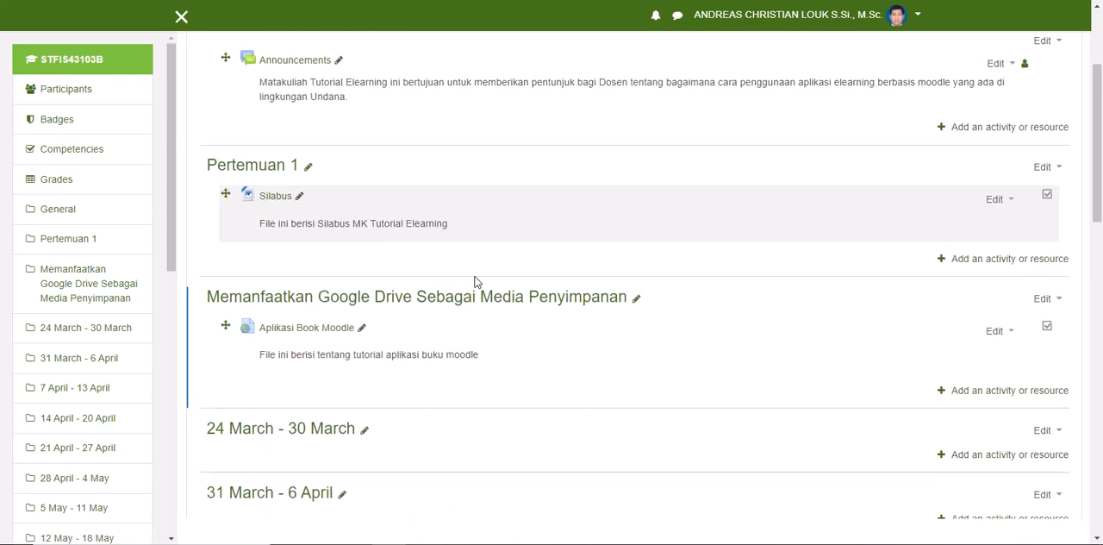
pyautogui.click(382, 201)
pyautogui.write('Menyema')
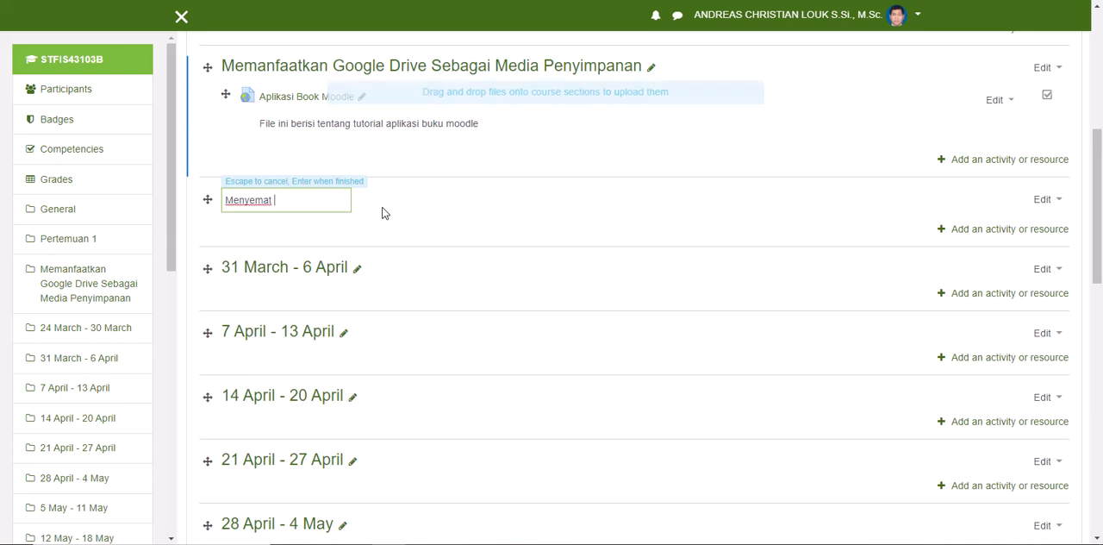
pyautogui.write('tkan ')
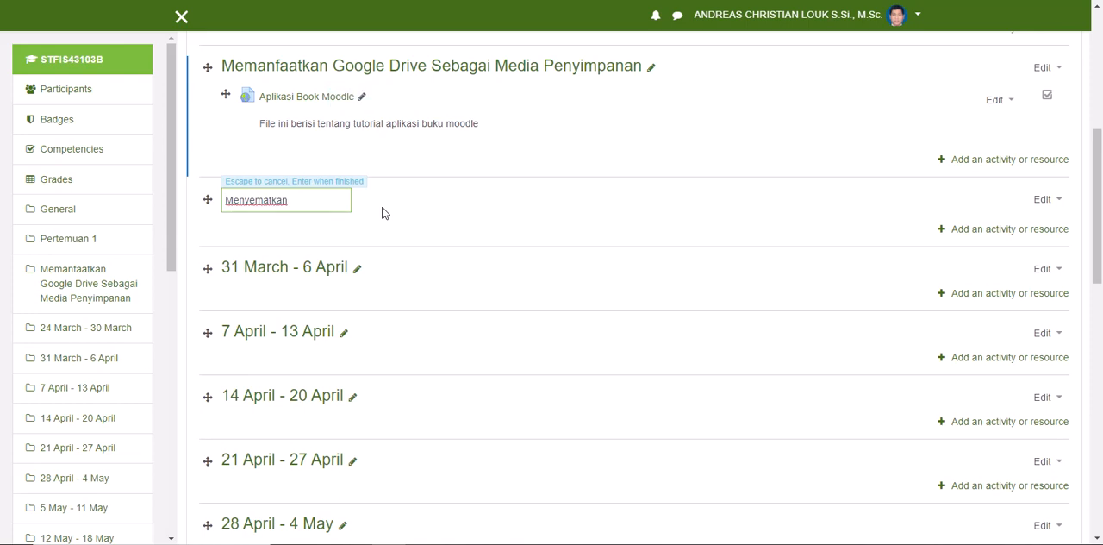
pyautogui.write('Item')
pyautogui.write(' pada ')
pyautogui.write('Halaman E')
pyautogui.write('learning')
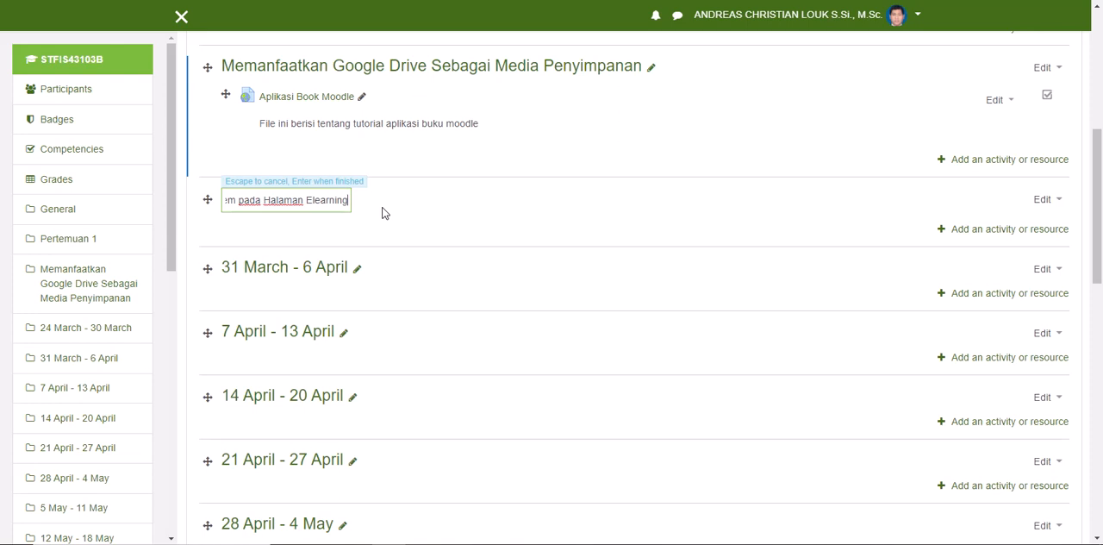
pyautogui.press('Return')
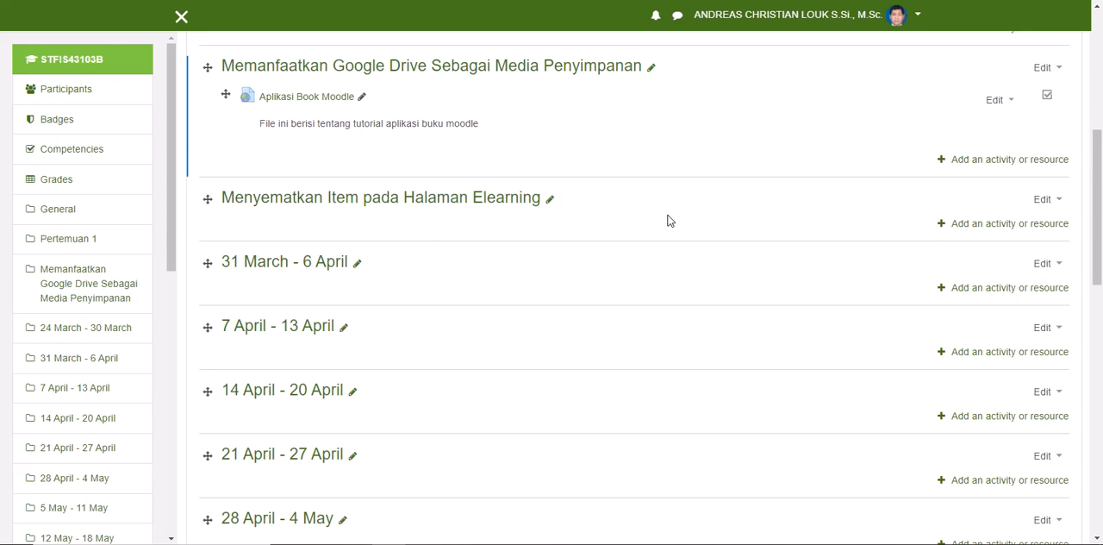
# Step: Add a Page resource to the "Menyematkan Item pada Halaman Elearning" section
pyautogui.click(981, 225)
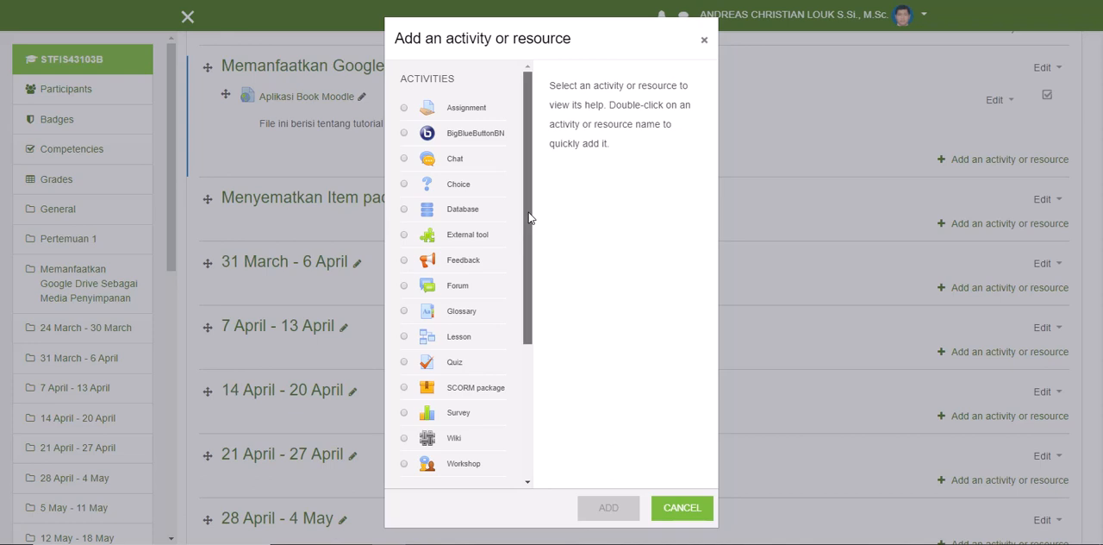
pyautogui.moveTo(529, 218); pyautogui.dragTo(542, 460)
pyautogui.click(405, 451)
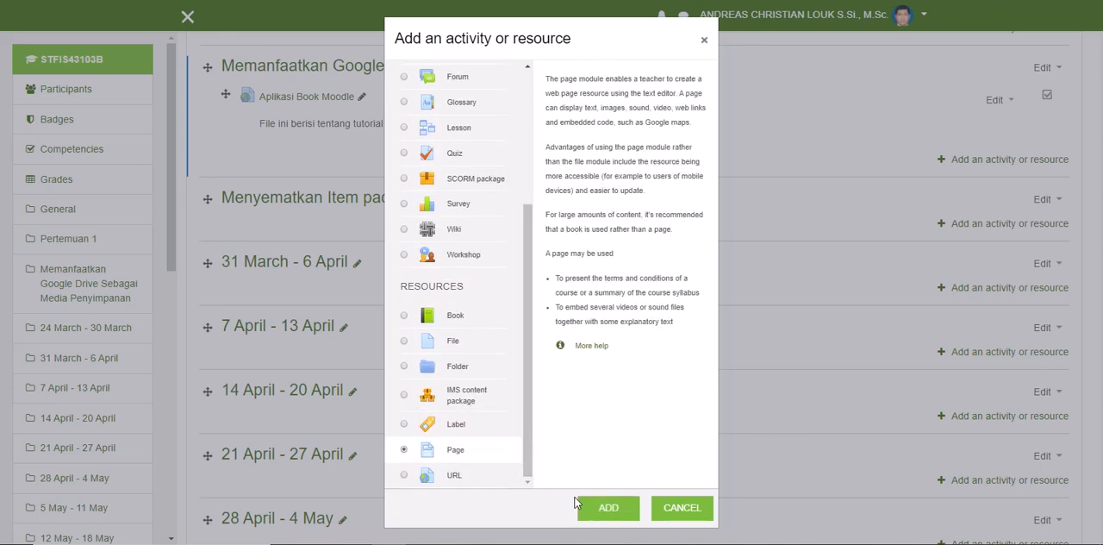
pyautogui.click(608, 517)
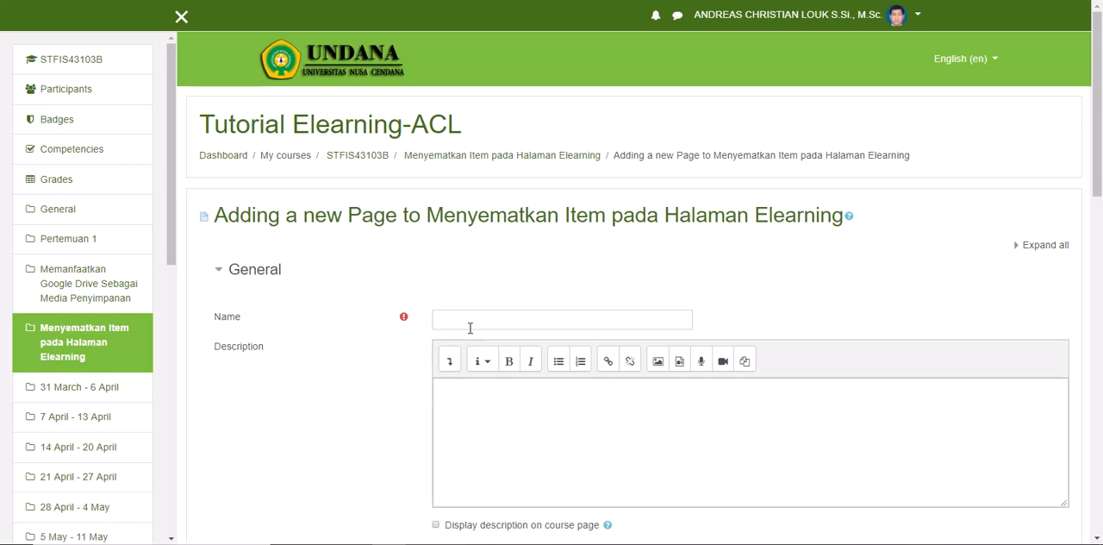
# Step: Name the new page "Video Pembelajaran Elearning"
pyautogui.click(470, 318)
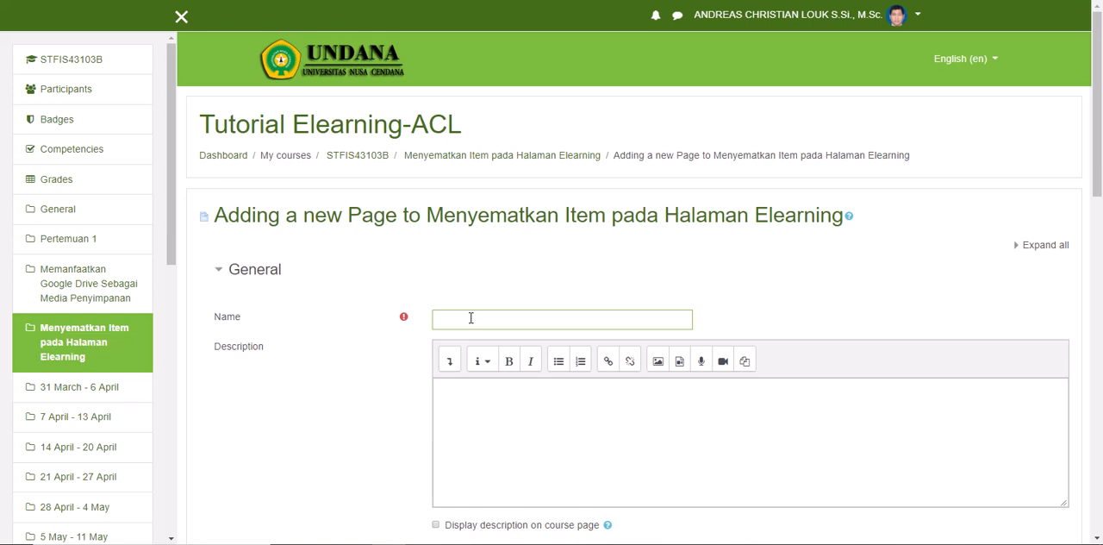
pyautogui.write('Video Pembelajaran Elearning')
# Step: Enter the description "Video ini Berisi cara seting Matakuliah pada Elearning Moddle" and enable displaying the description on the course page
pyautogui.click(493, 444)
pyautogui.write('Video ini Berisi cara ')
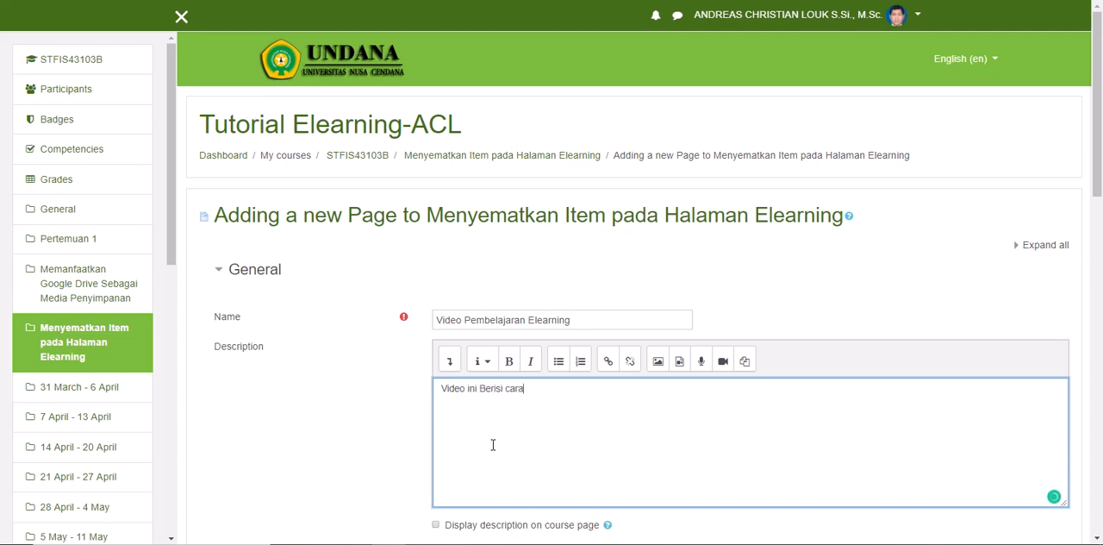
pyautogui.write('seting Matakuliah ')
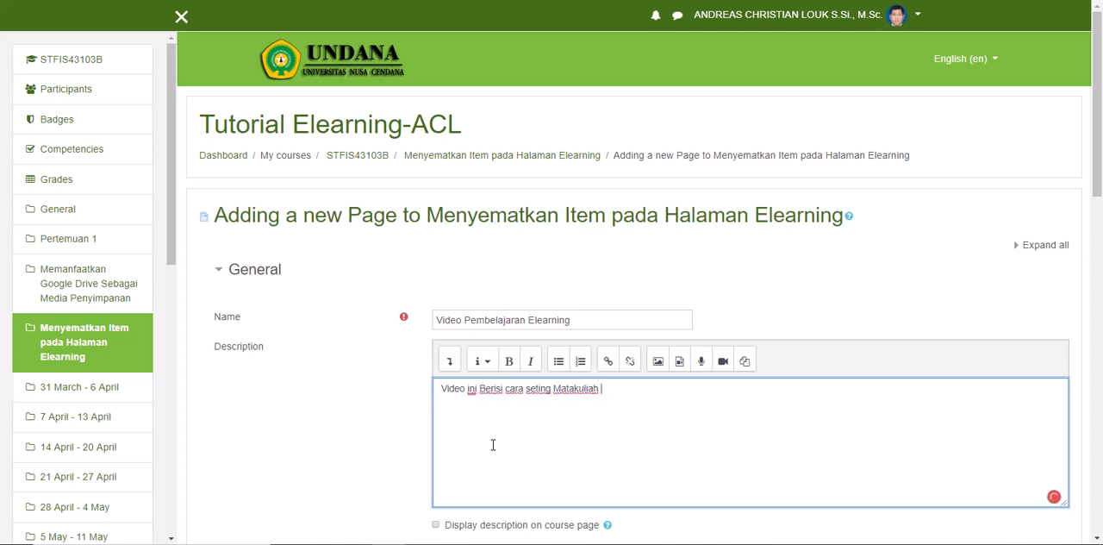
pyautogui.write('pada Elearning Moddle')
pyautogui.scroll(-1, 486, 446)
pyautogui.click(437, 452)
# Step: Place the cursor in the empty Page content field and open YouTube in a new browser tab
pyautogui.scroll(-2, 263, 407)
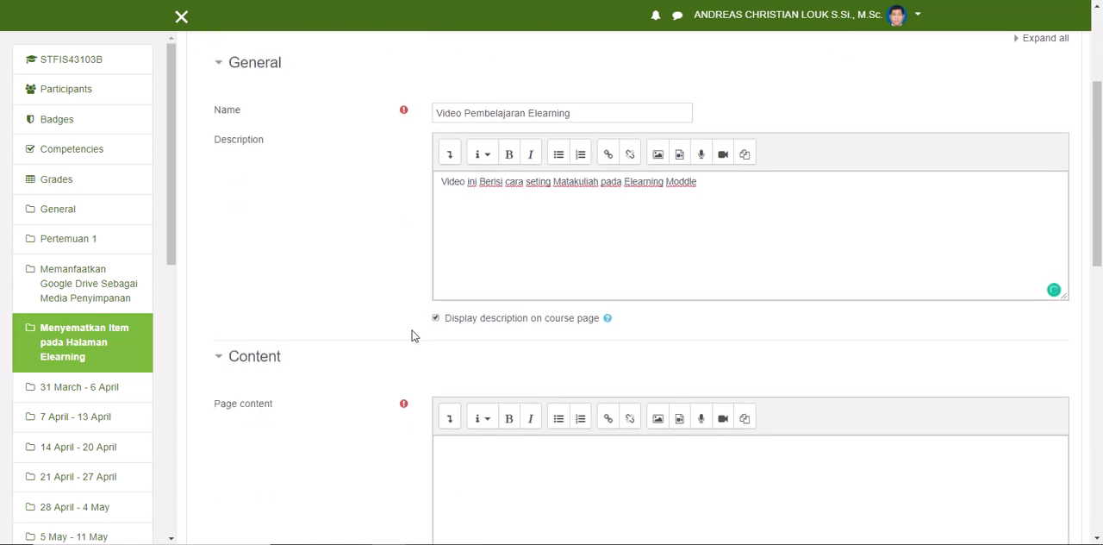
pyautogui.scroll(-3, 412, 335)
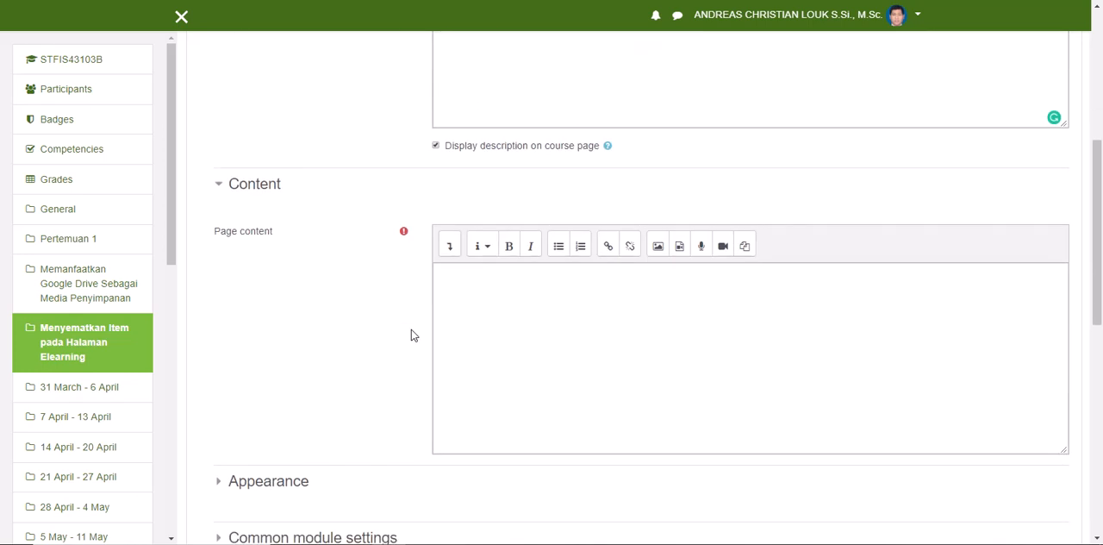
pyautogui.click(504, 286)
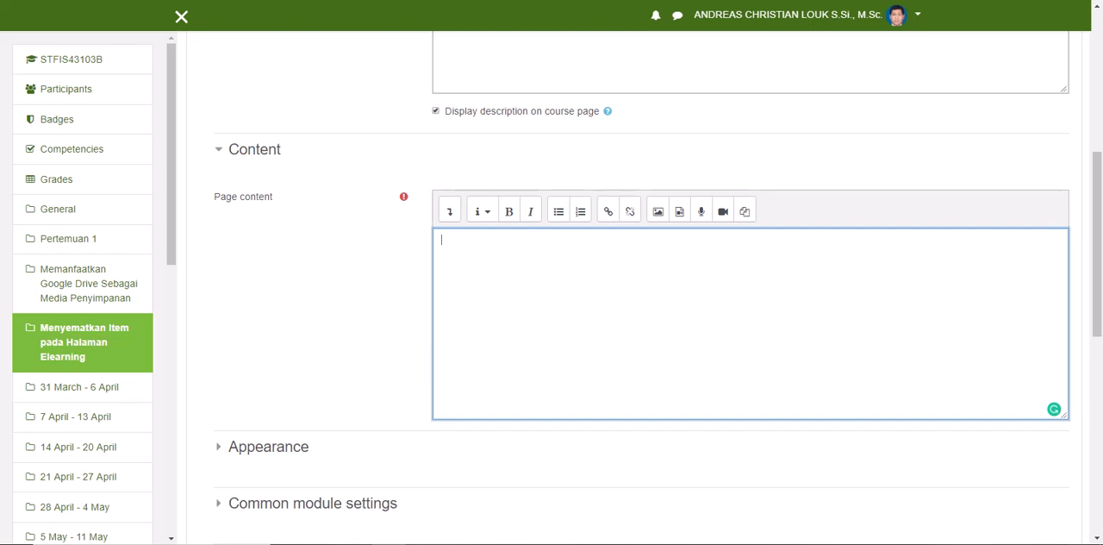
pyautogui.hotkey('ctrl', 't')
pyautogui.hotkey('ctrl', 'w')
pyautogui.hotkey('ctrl', 't')
pyautogui.write('your')
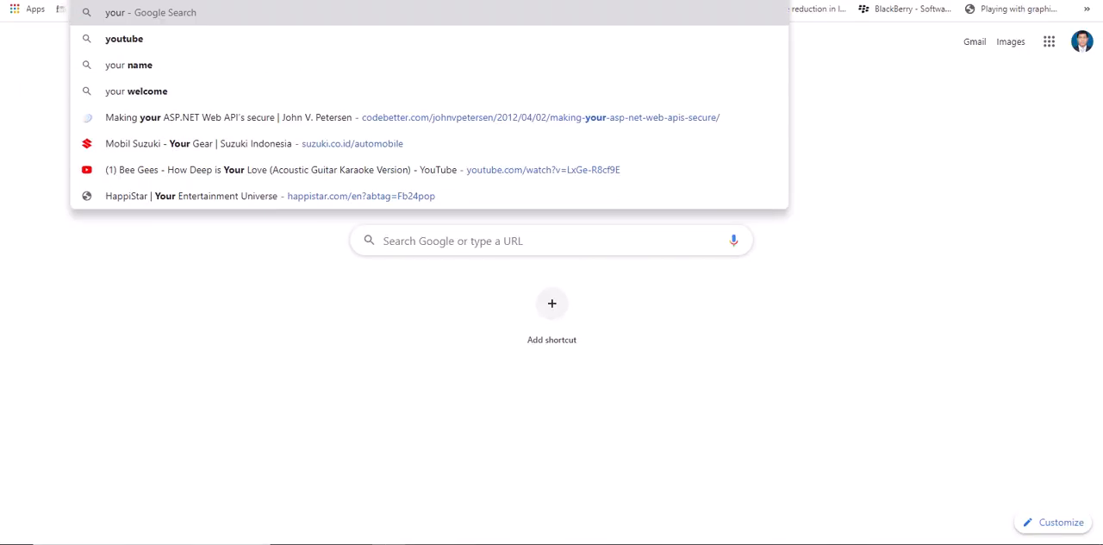
pyautogui.press('BackSpace')
pyautogui.write('t')
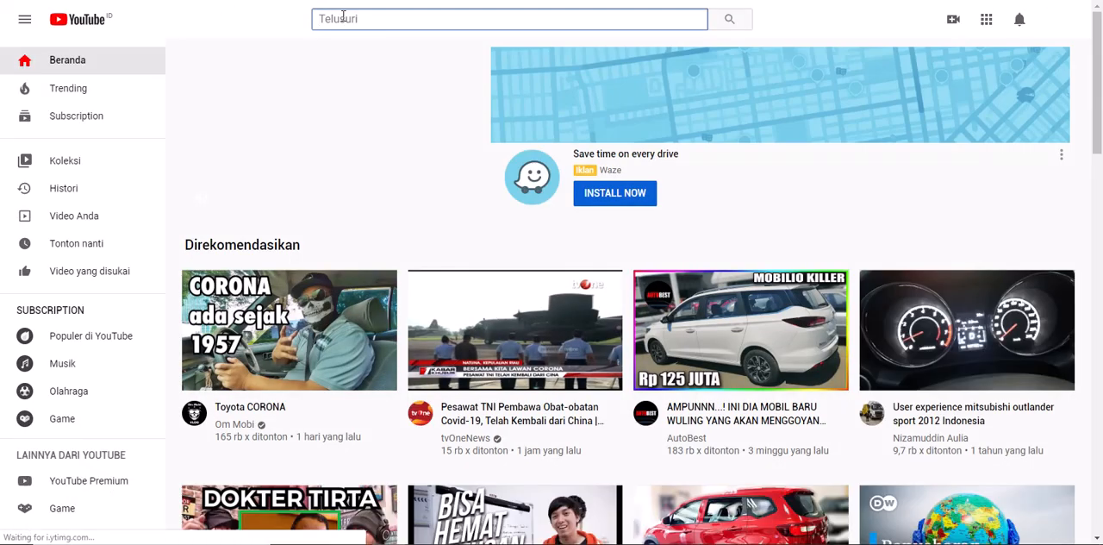
# Step: Search for "elearning moodle undana" and open the video "Seting Matakuliah atau Course" from the Elearning Moodle Universitas Nusa Cendana channel
pyautogui.click(343, 18)
pyautogui.write('elear')
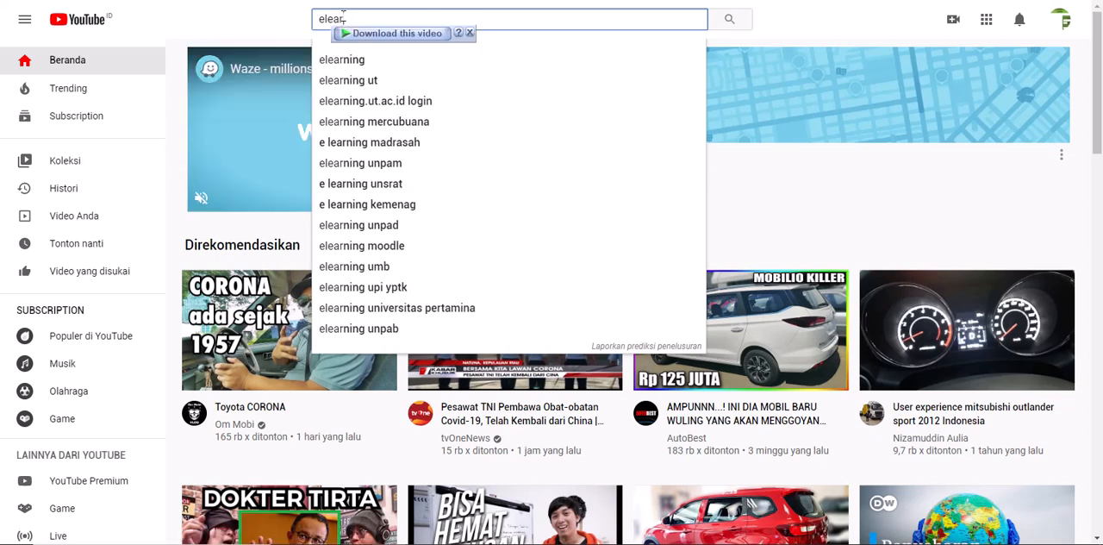
pyautogui.write('ning moodle undana')
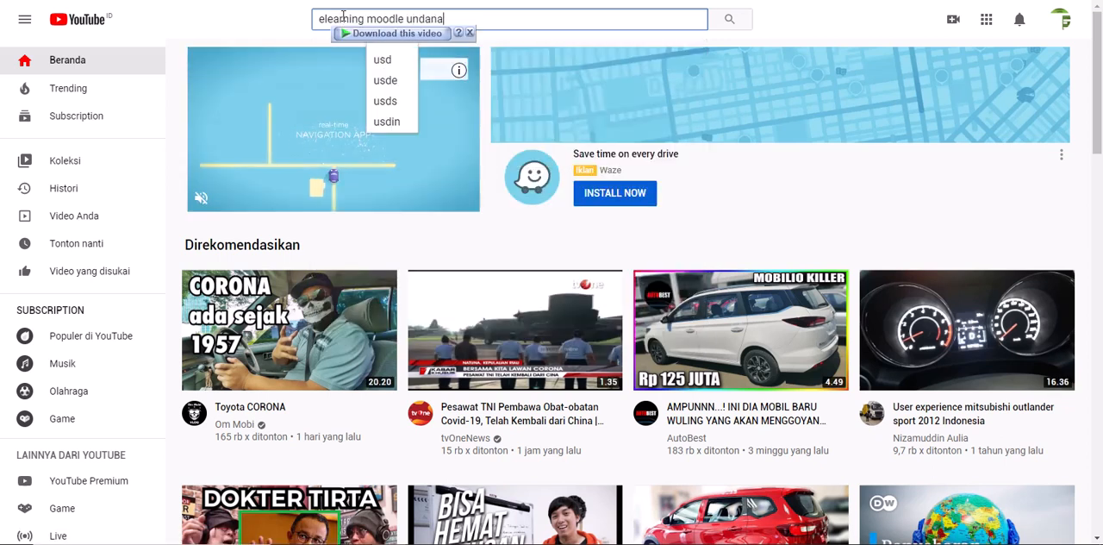
pyautogui.press('Return')
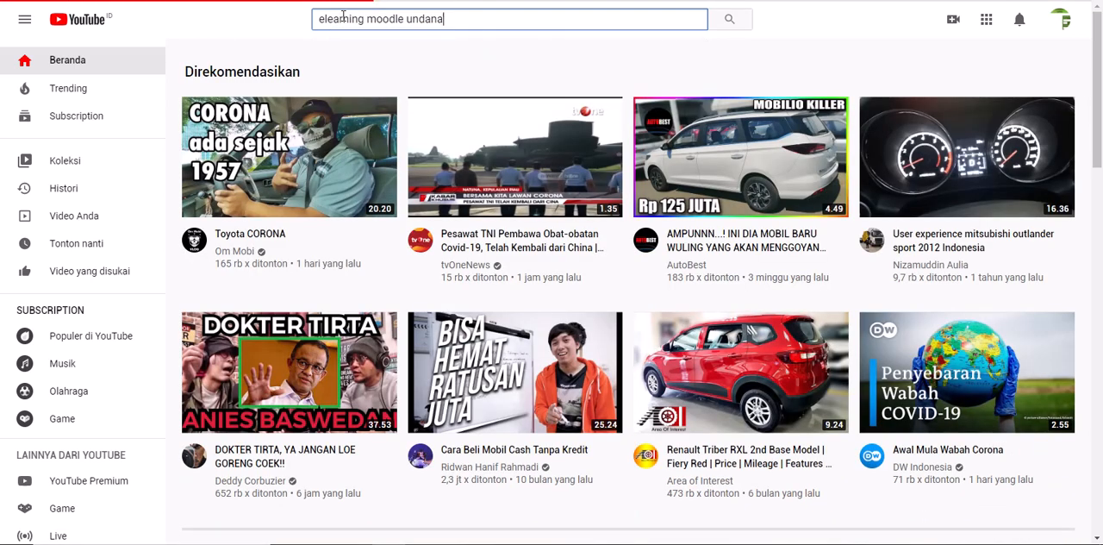
pyautogui.click(373, 118)
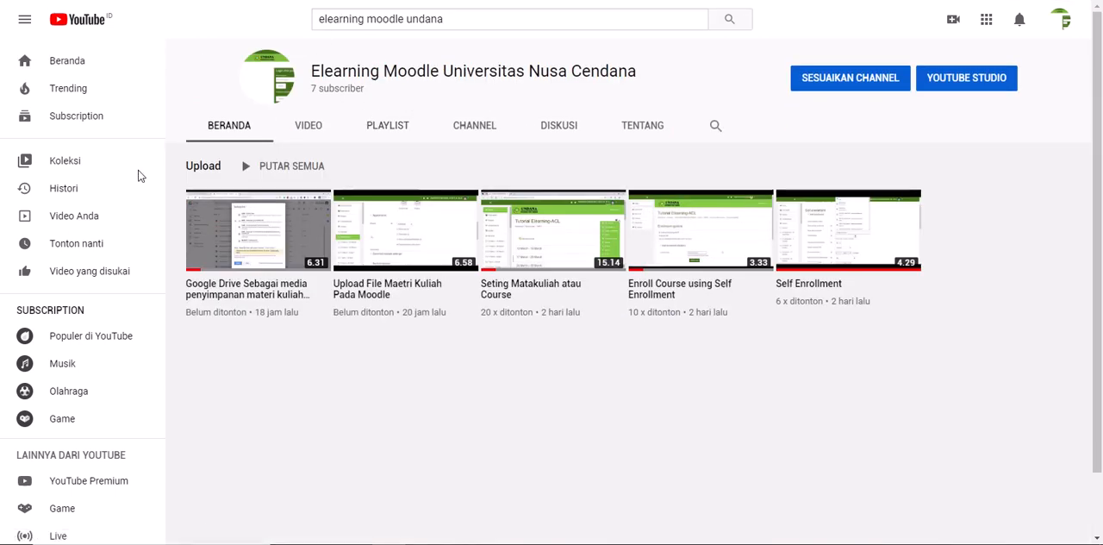
pyautogui.click(541, 243)
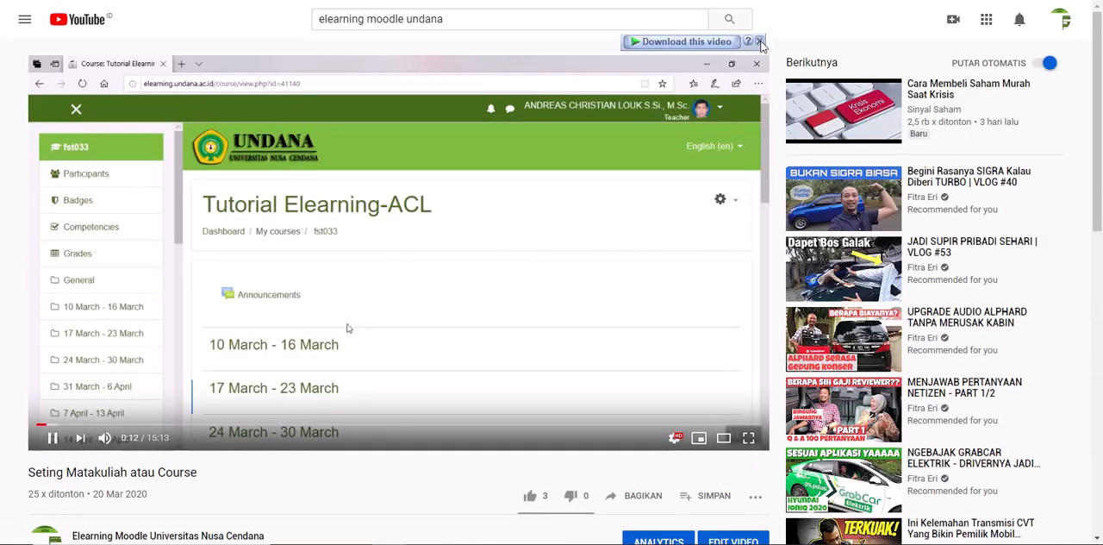
# Step: Dismiss the video download overlay, copy the video's embed code and pause playback
pyautogui.click(761, 41)
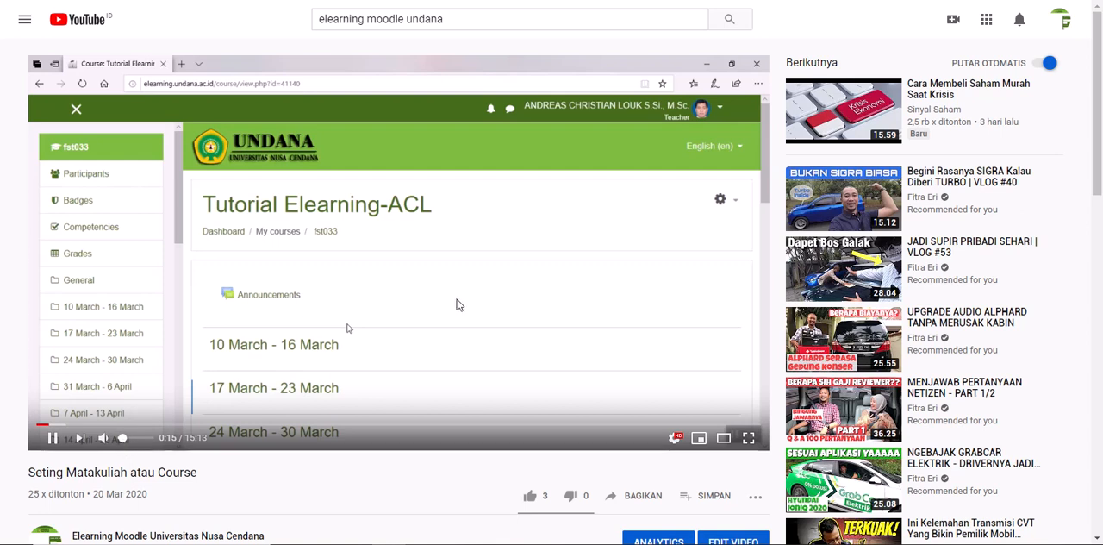
pyautogui.rightClick(397, 272)
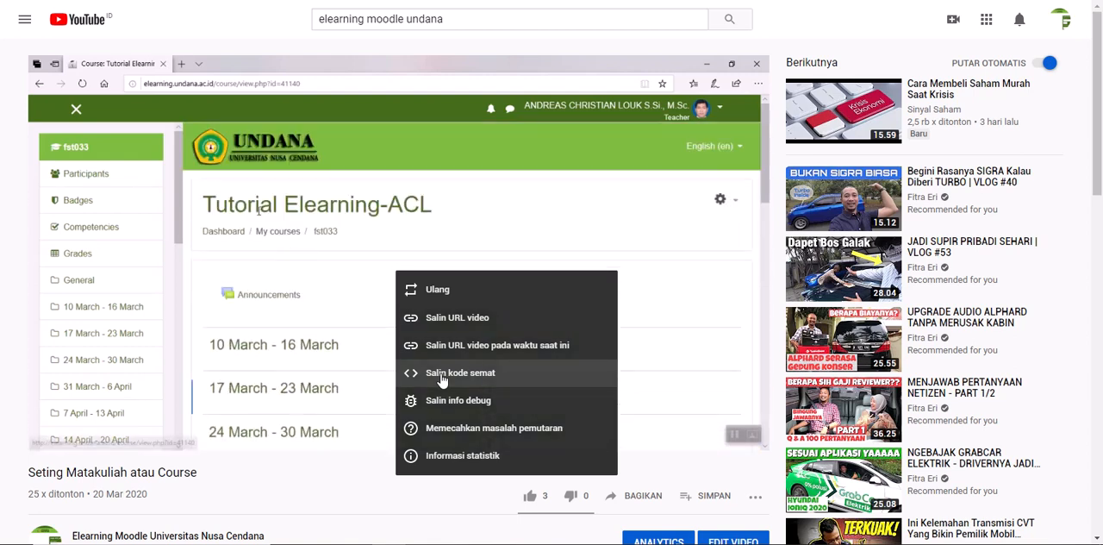
pyautogui.click(442, 380)
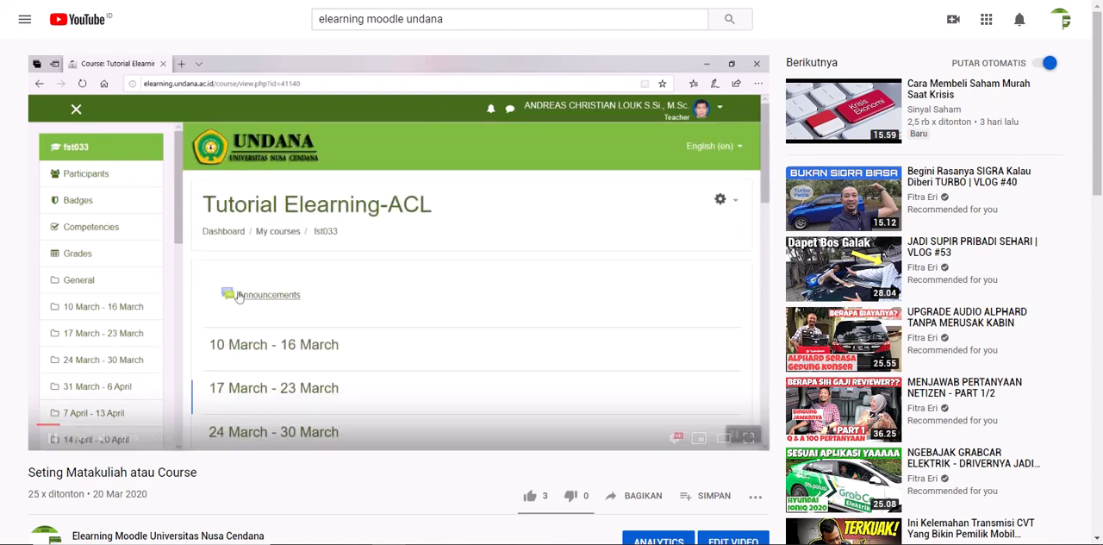
pyautogui.click(320, 305)
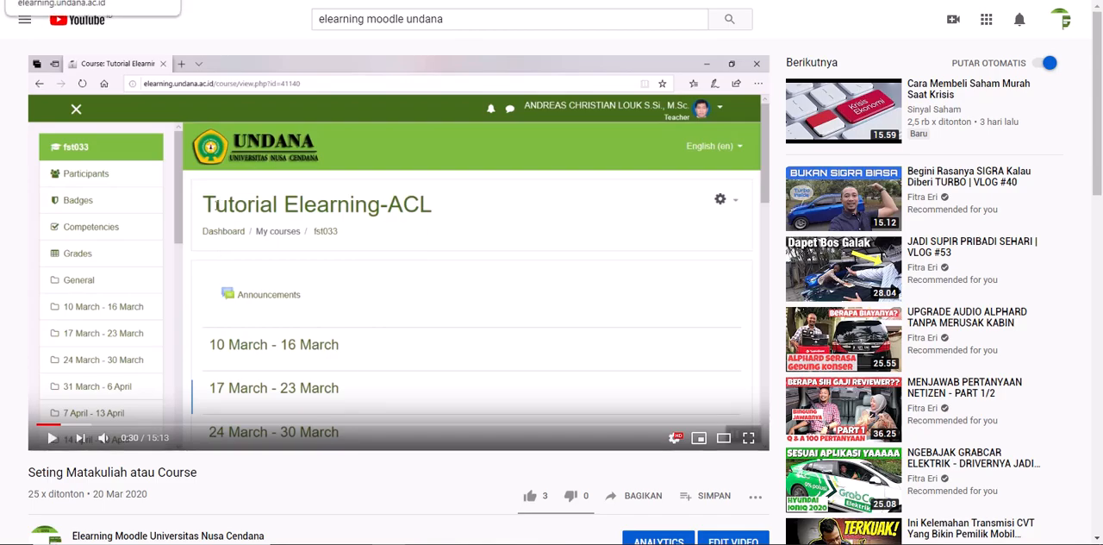
# Step: Return to the Moodle page form and switch the Page content editor to its HTML source view
pyautogui.click(86, 1)
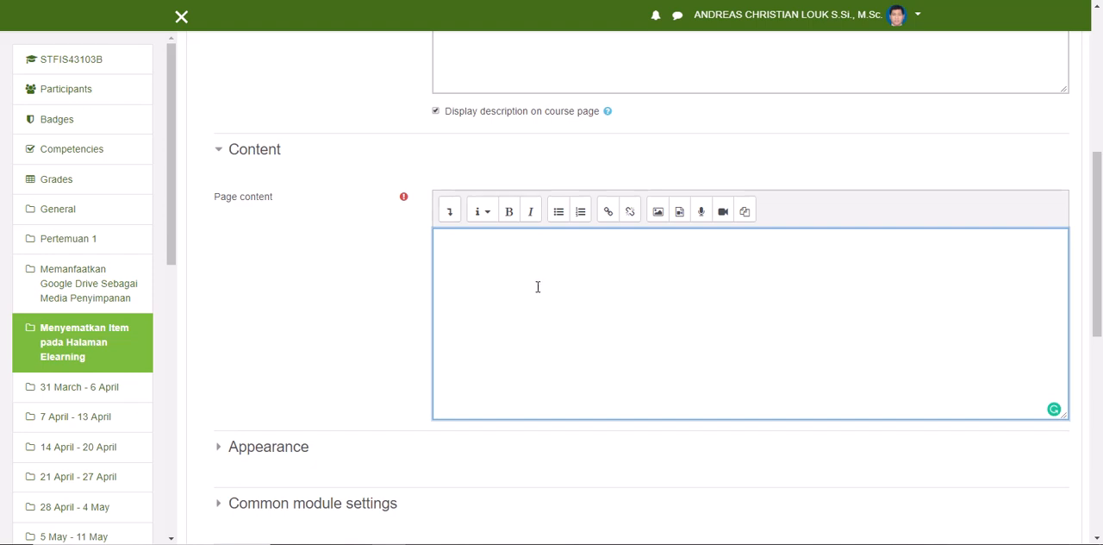
pyautogui.click(451, 221)
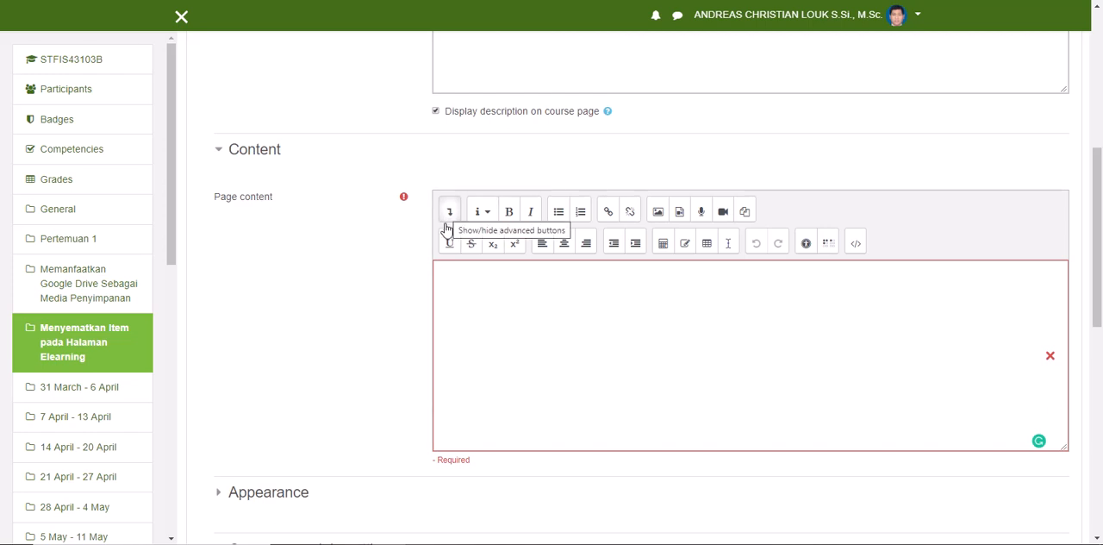
pyautogui.click(856, 244)
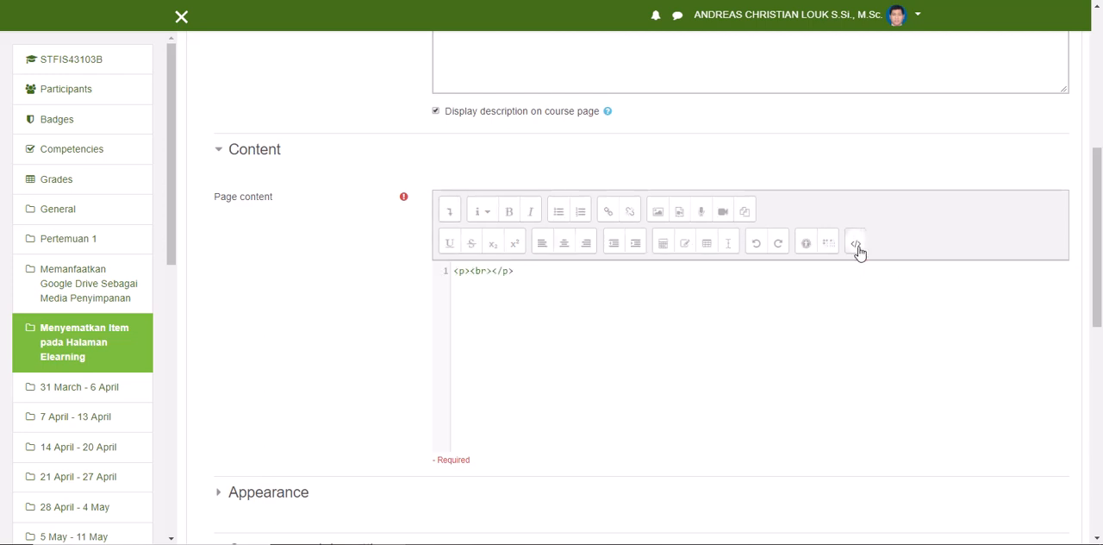
# Step: Paste the copied YouTube embed code on a new line below the empty paragraph in the Page content HTML source
pyautogui.click(856, 246)
pyautogui.click(857, 246)
pyautogui.rightClick(455, 289)
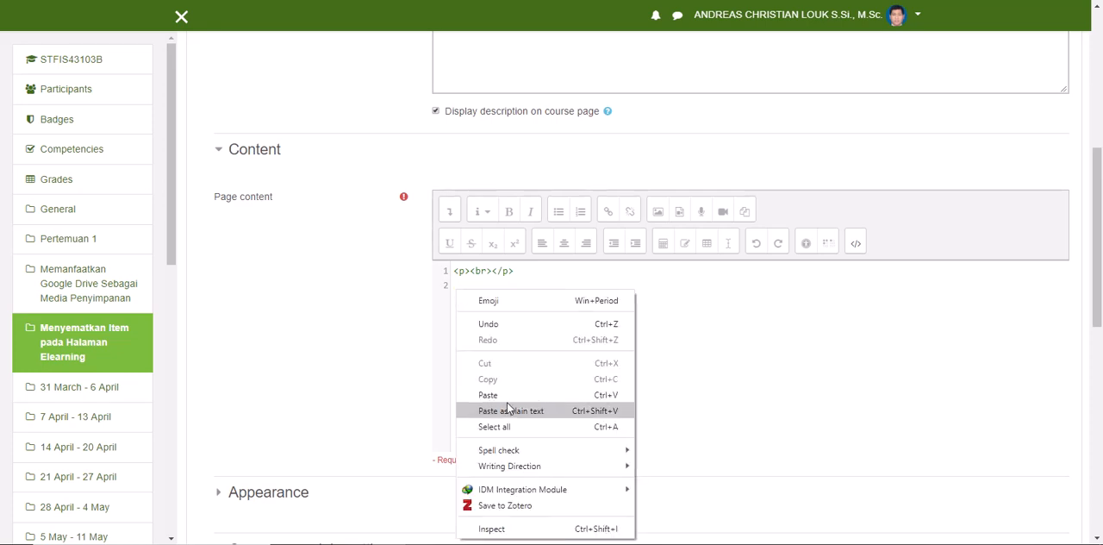
pyautogui.click(480, 392)
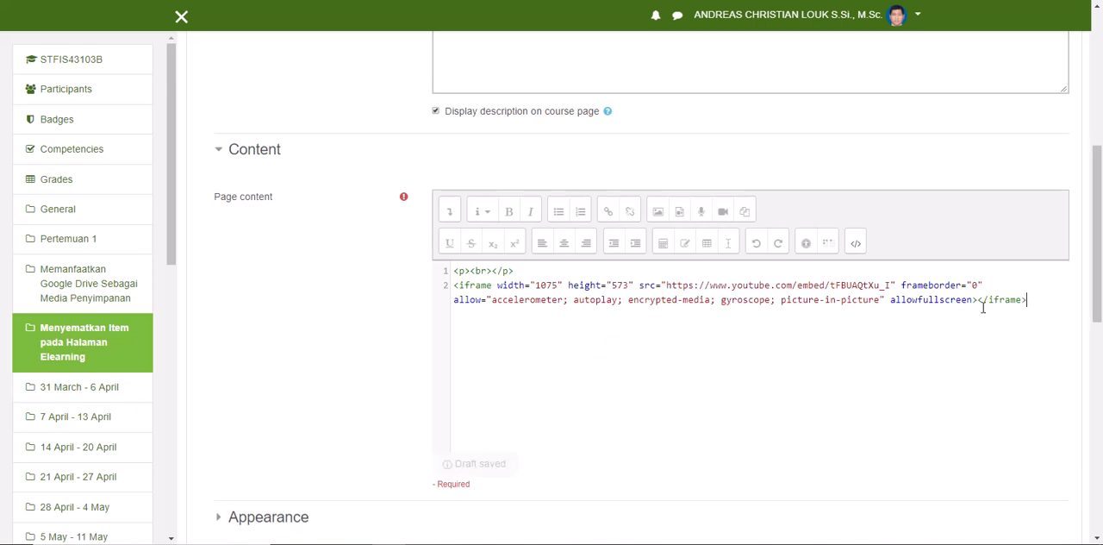
# Step: Examine the opening and closing iframe tags of the pasted embed code
pyautogui.moveTo(458, 290); pyautogui.dragTo(493, 285)
pyautogui.click(477, 300)
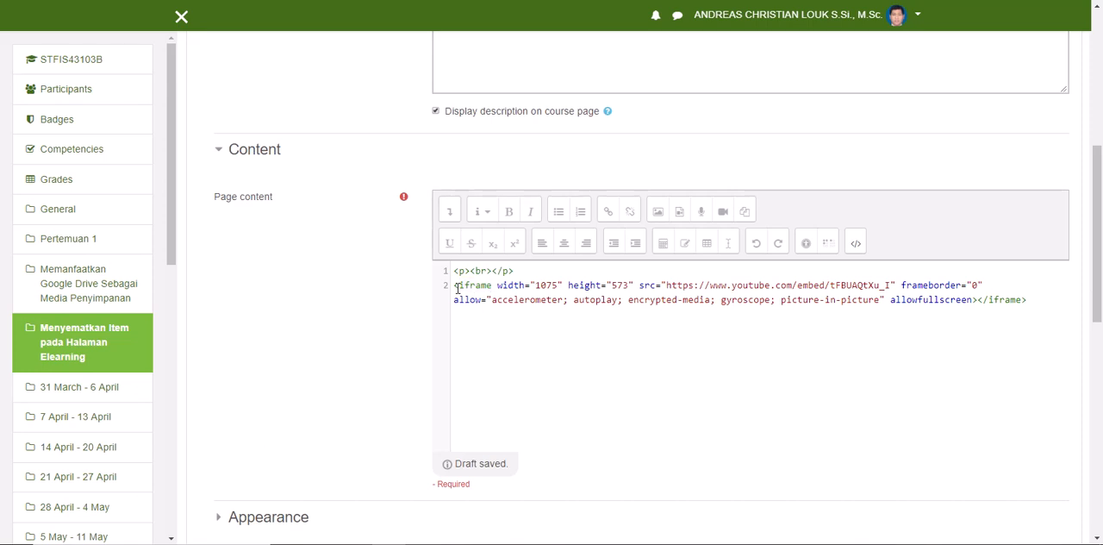
pyautogui.moveTo(456, 285); pyautogui.dragTo(492, 285)
pyautogui.moveTo(989, 300)
pyautogui.mouseDown()
pyautogui.moveTo(1018, 300)
pyautogui.moveTo(977, 300)
pyautogui.mouseUp()
pyautogui.click(1023, 299)
pyautogui.moveTo(493, 284); pyautogui.dragTo(456, 286)
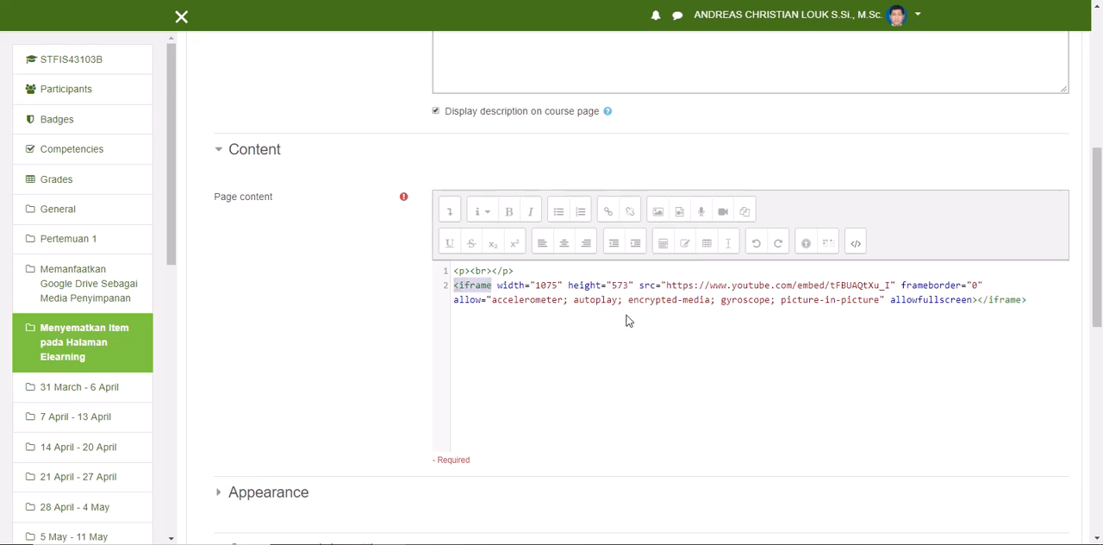
pyautogui.moveTo(975, 301); pyautogui.dragTo(1025, 300)
pyautogui.click(989, 319)
# Step: Switch the Page content editor back to its visual view and check the embedded video
pyautogui.click(854, 246)
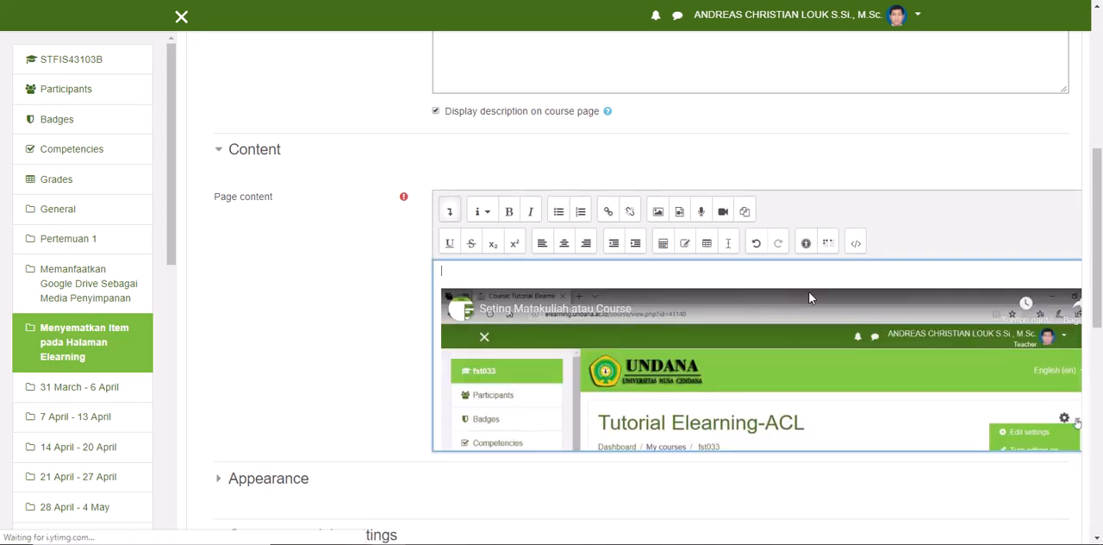
pyautogui.scroll(-3, 781, 313)
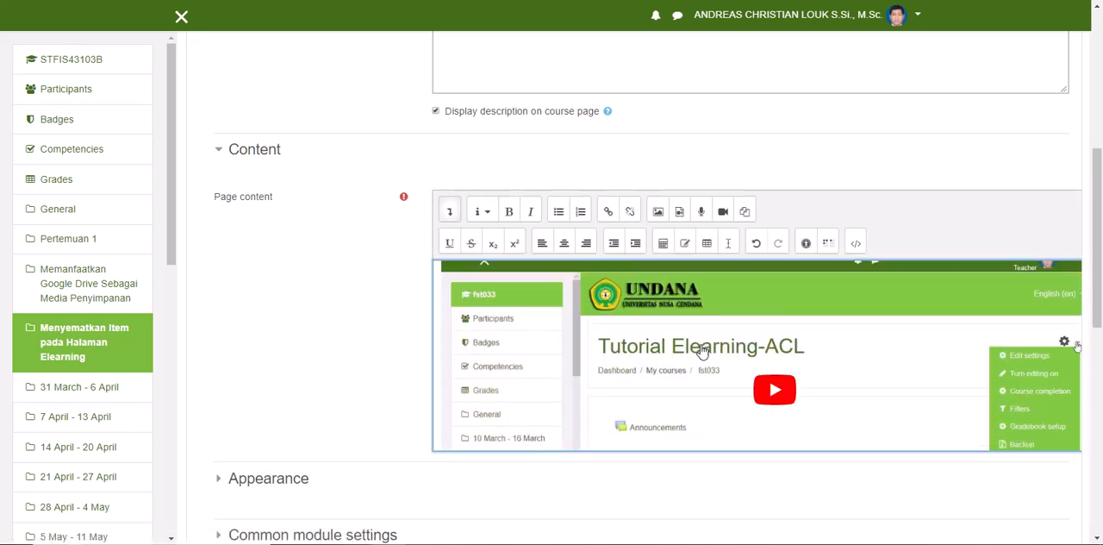
pyautogui.scroll(-3, 604, 351)
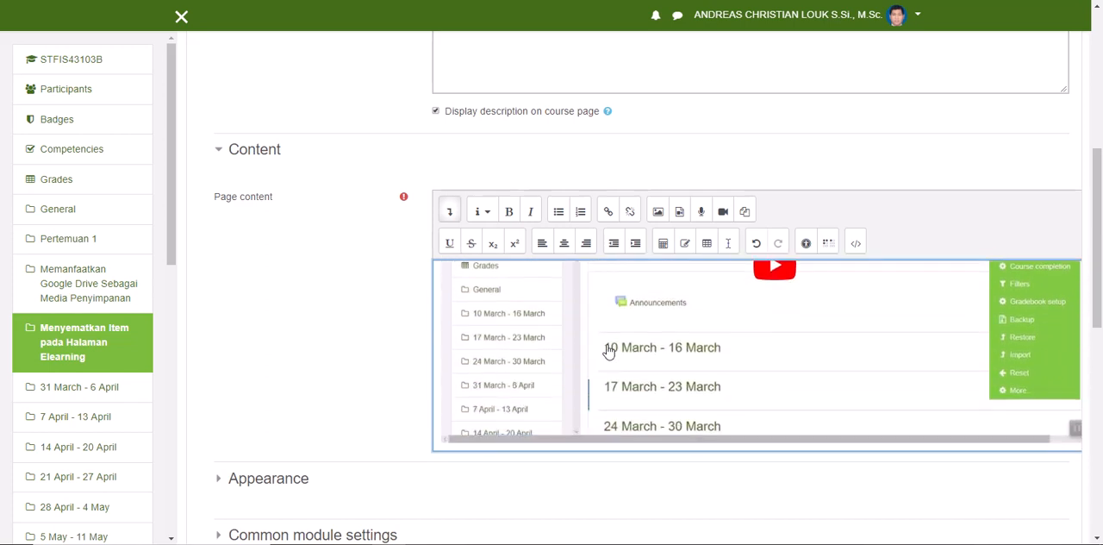
# Step: Expand the page's Appearance settings to review them, then save the page resource and display it
pyautogui.scroll(-4, 345, 320)
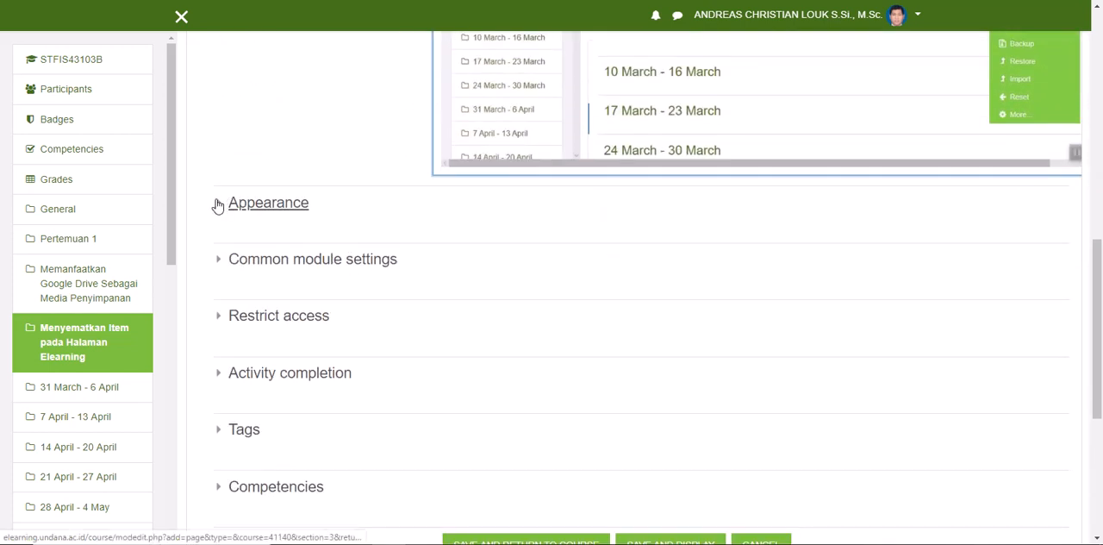
pyautogui.click(218, 205)
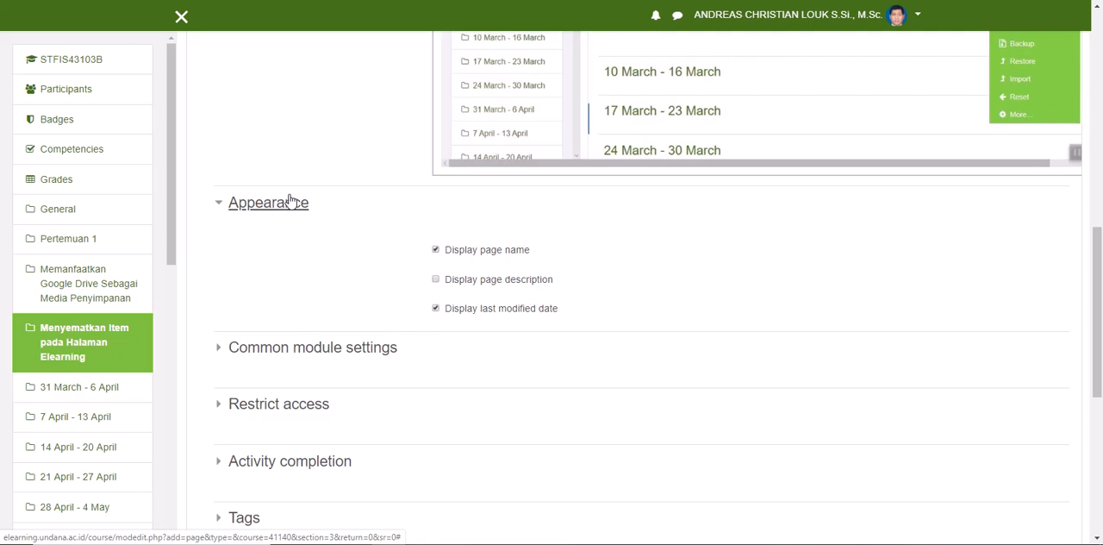
pyautogui.scroll(-2, 447, 273)
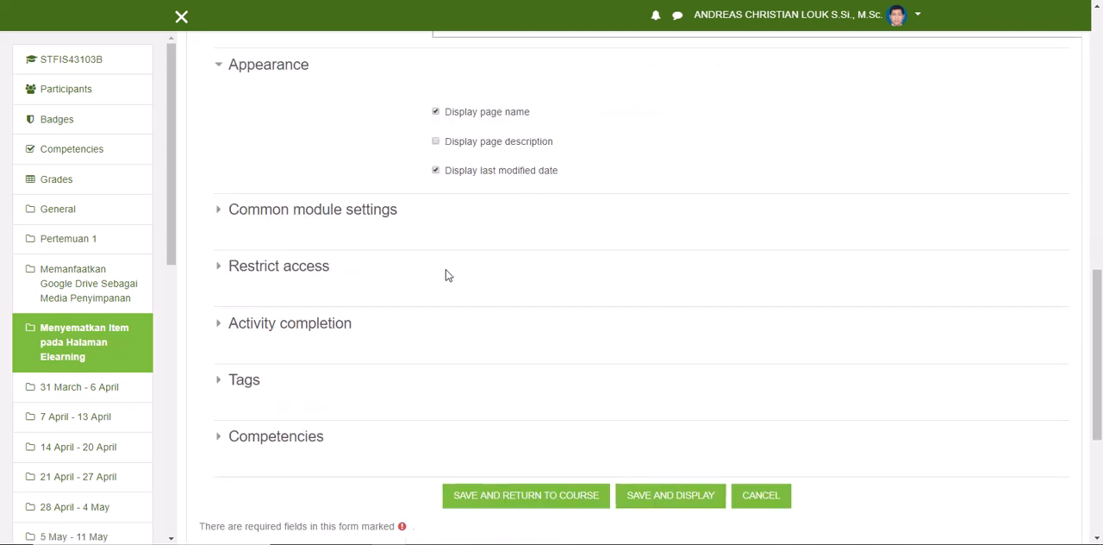
pyautogui.scroll(-3, 447, 274)
pyautogui.scroll(2, 475, 269)
pyautogui.scroll(-1, 473, 270)
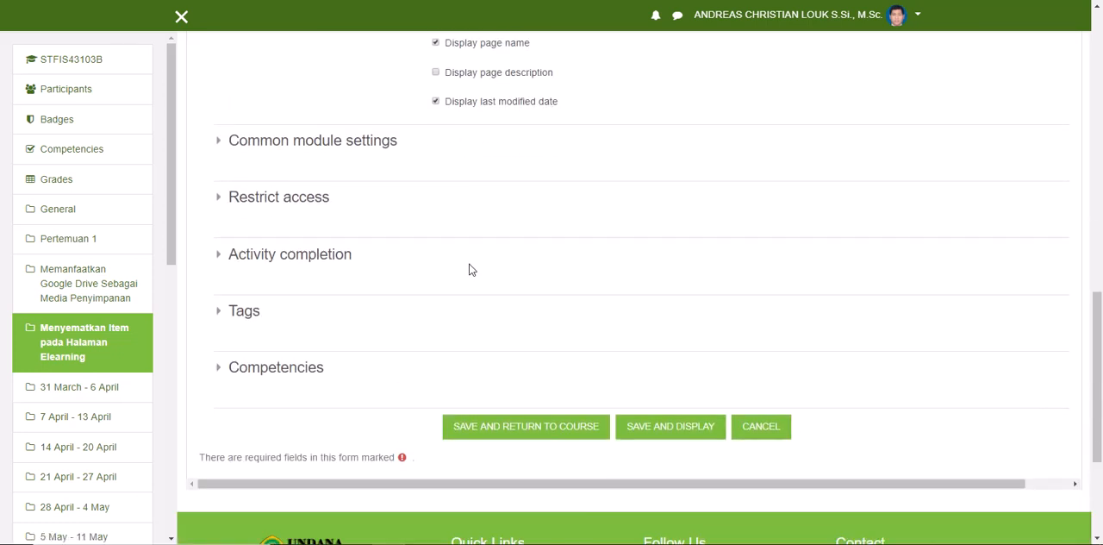
pyautogui.scroll(-1, 474, 270)
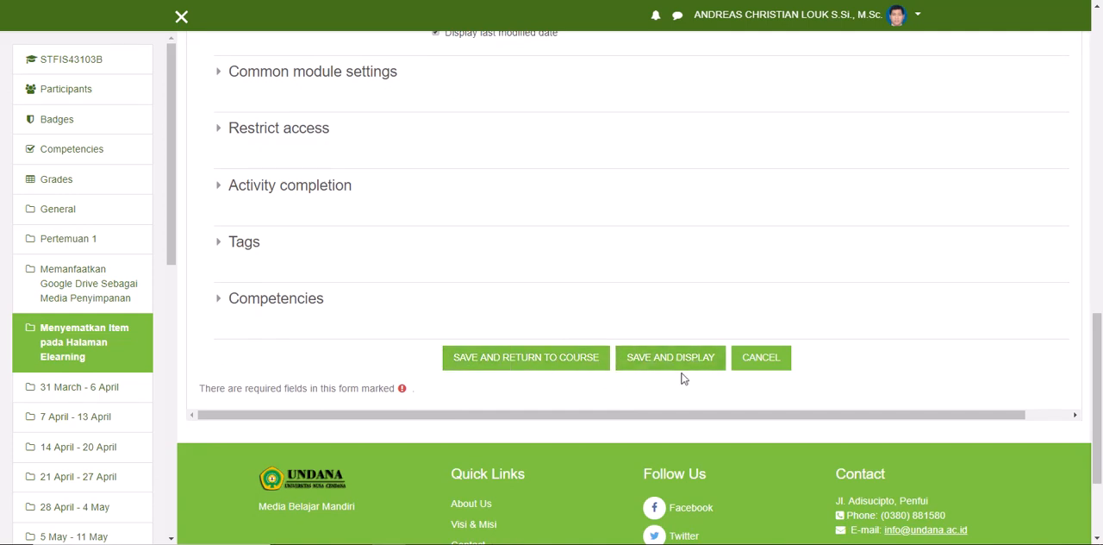
pyautogui.click(655, 366)
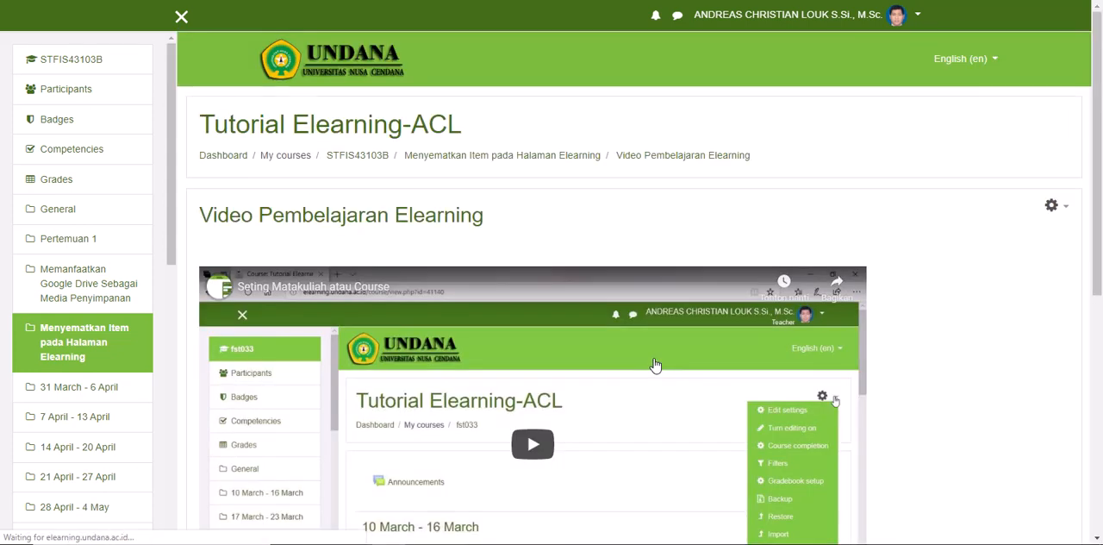
# Step: Play the embedded video on the saved page for a short while to test it, then pause it
pyautogui.scroll(-3, 343, 271)
pyautogui.scroll(-3, 343, 270)
pyautogui.scroll(2, 517, 250)
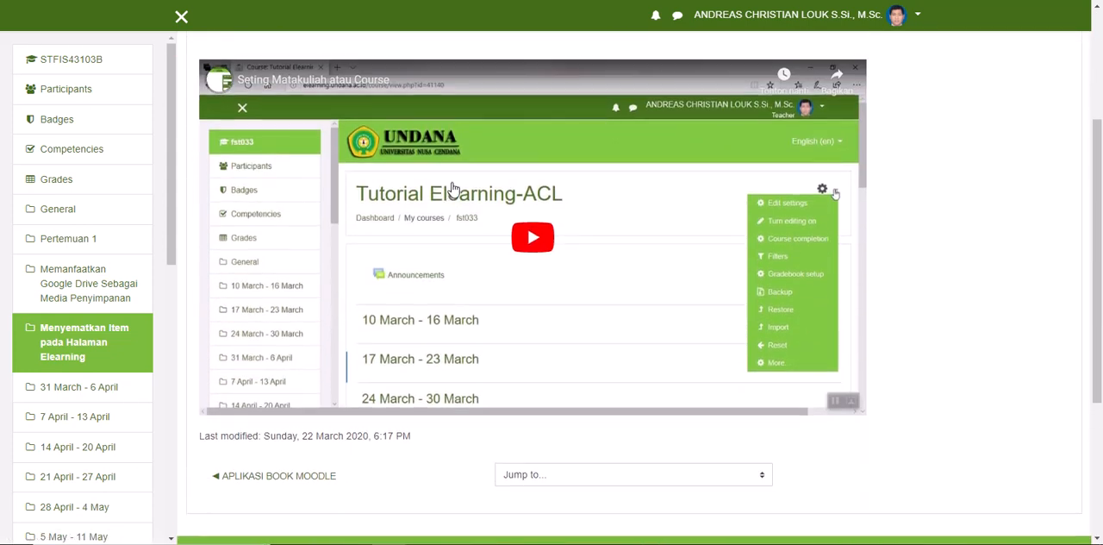
pyautogui.click(532, 236)
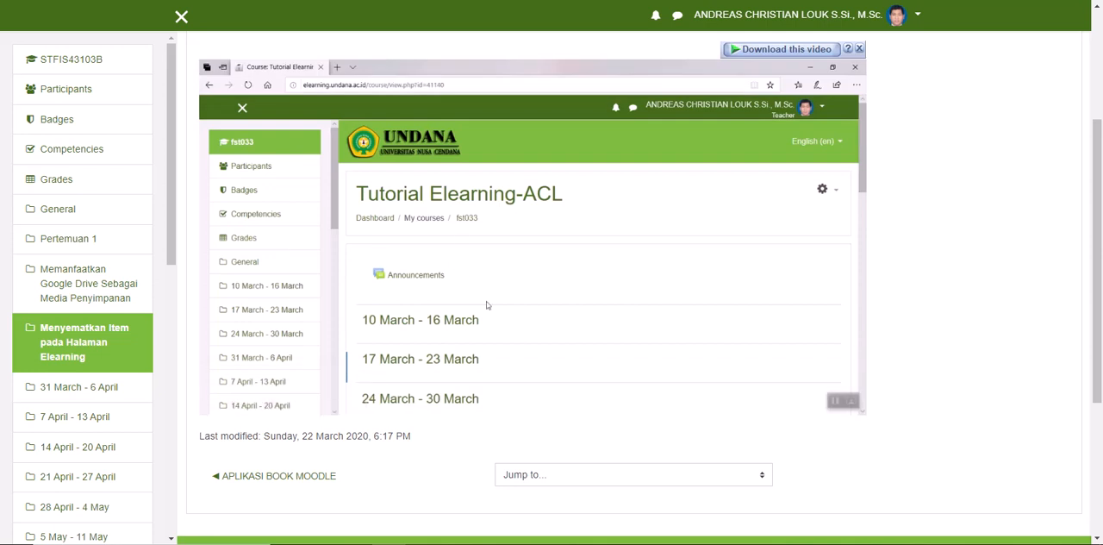
pyautogui.moveTo(524, 271)
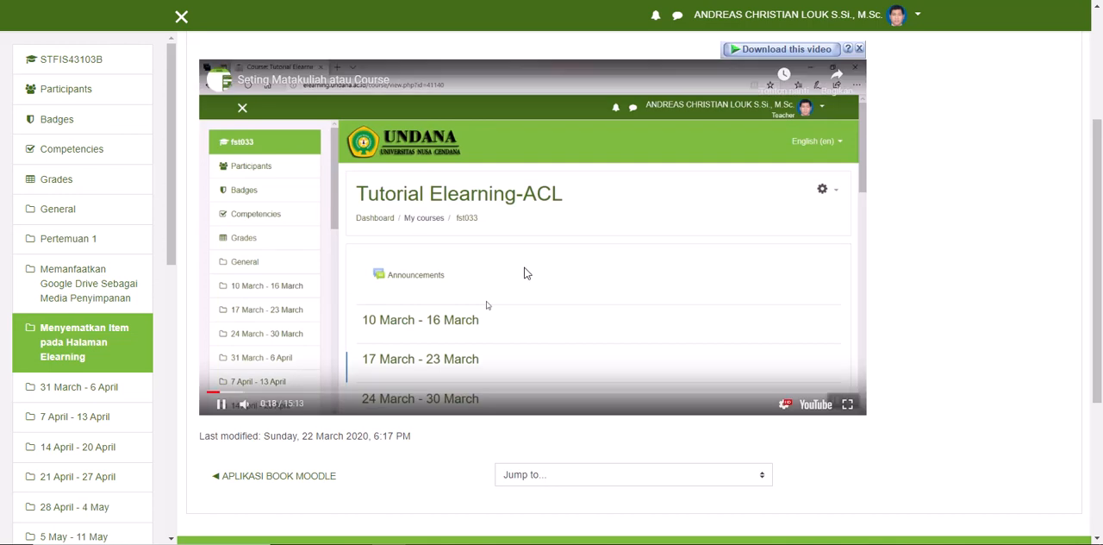
pyautogui.click(221, 403)
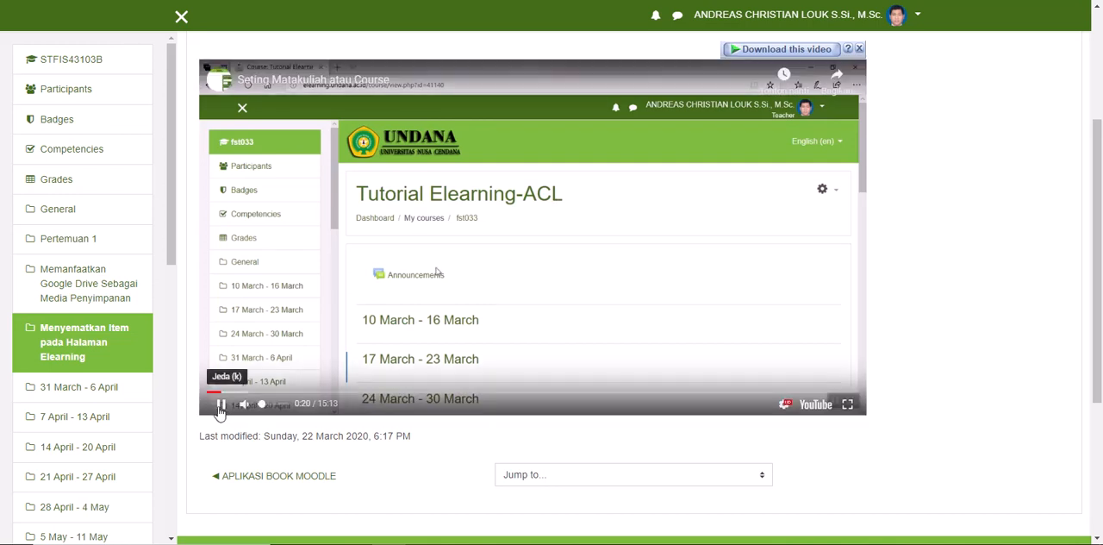
# Step: Return to the STFIS43103B course page and check the new page resource under "Menyematkan Item pada Halaman Elearning"
pyautogui.scroll(5, 497, 435)
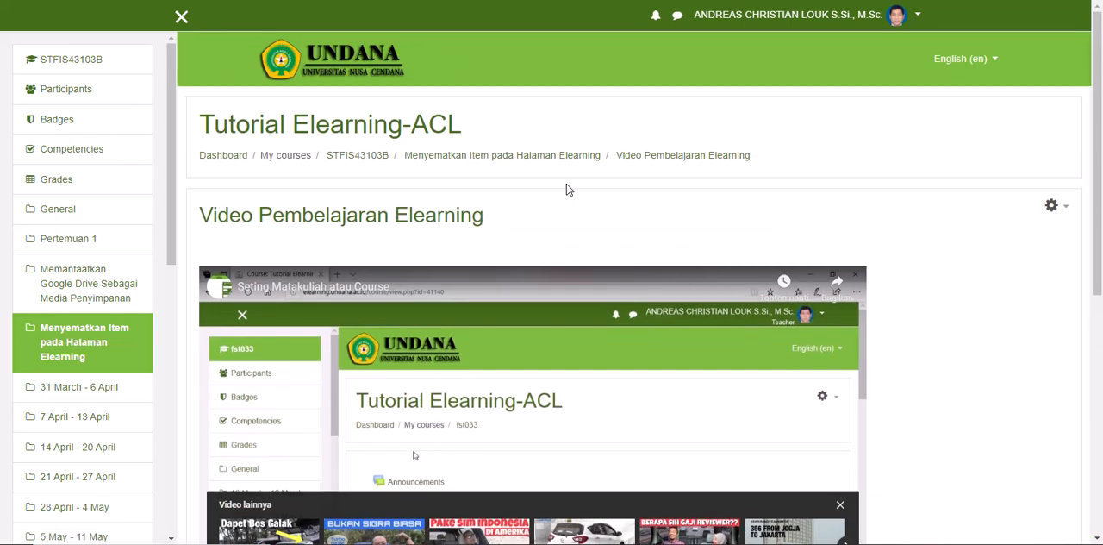
pyautogui.click(372, 161)
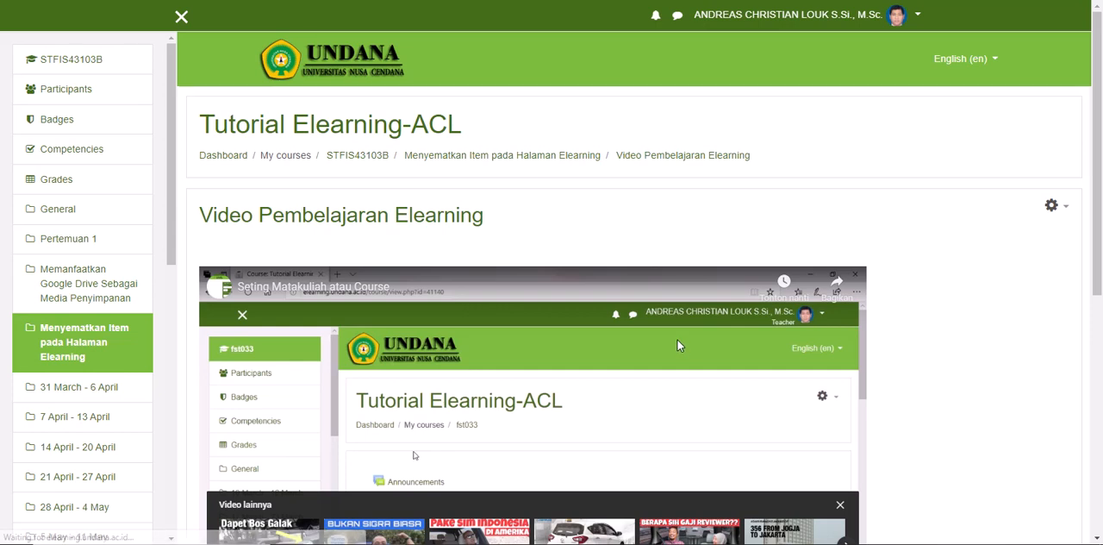
pyautogui.scroll(-4, 442, 370)
pyautogui.scroll(-2, 438, 368)
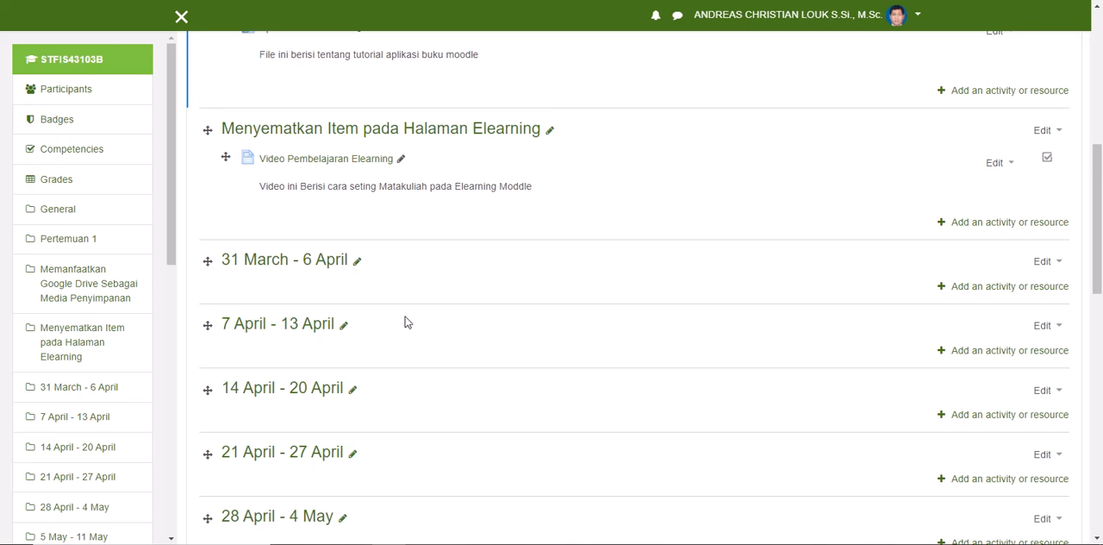
pyautogui.scroll(1, 412, 326)
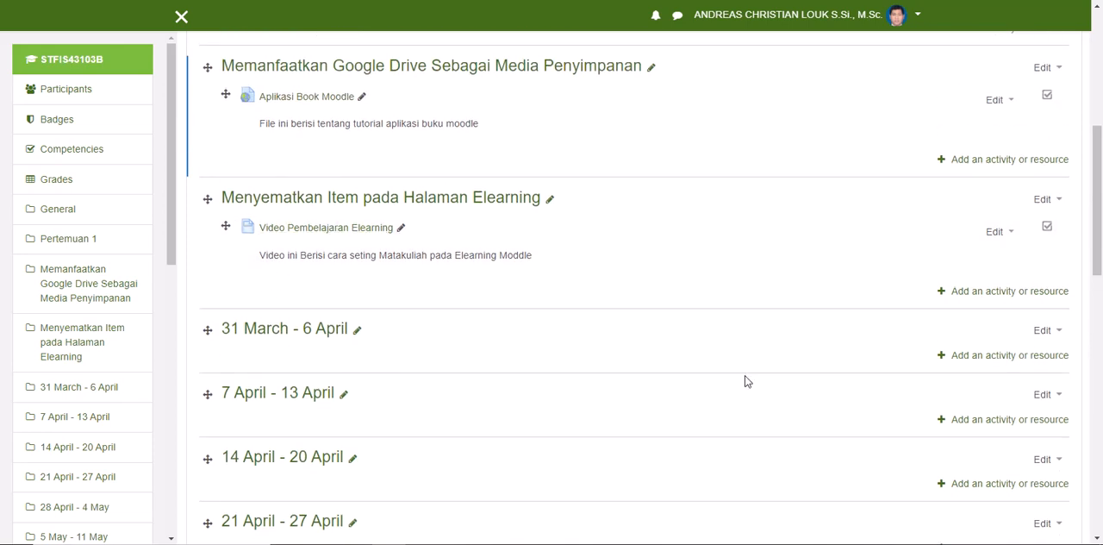
# Step: Open Google Drive in a new browser tab and go to the Workshop Elearning folder inside E-Learning
pyautogui.hotkey('ctrl', 't')
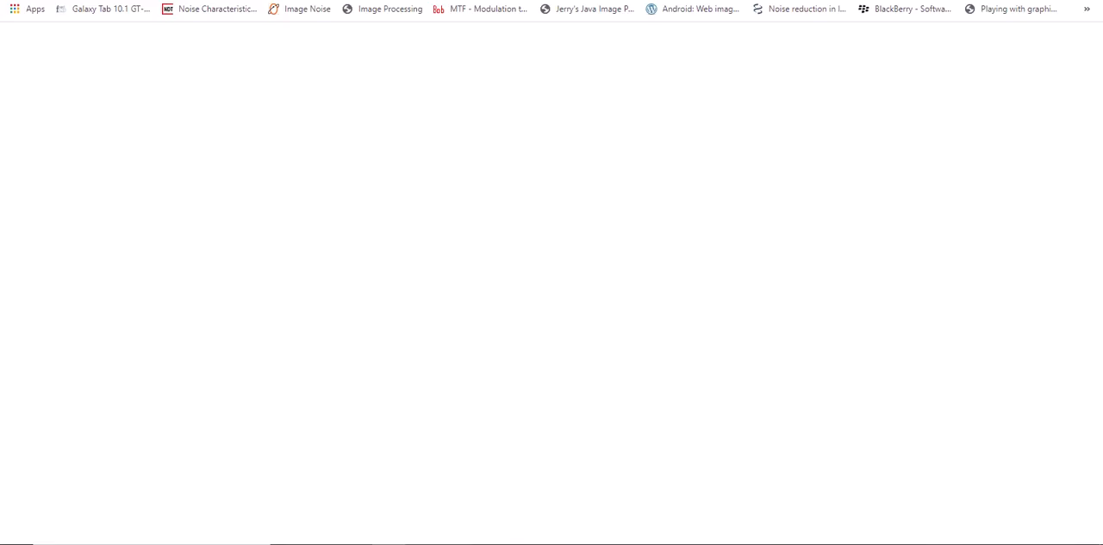
pyautogui.write('dr')
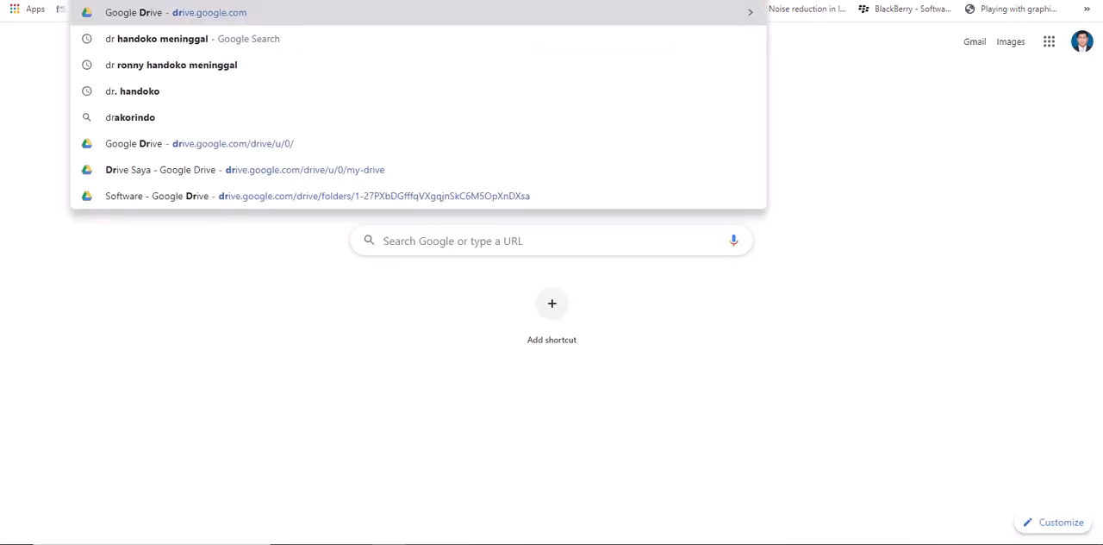
pyautogui.press('Return')
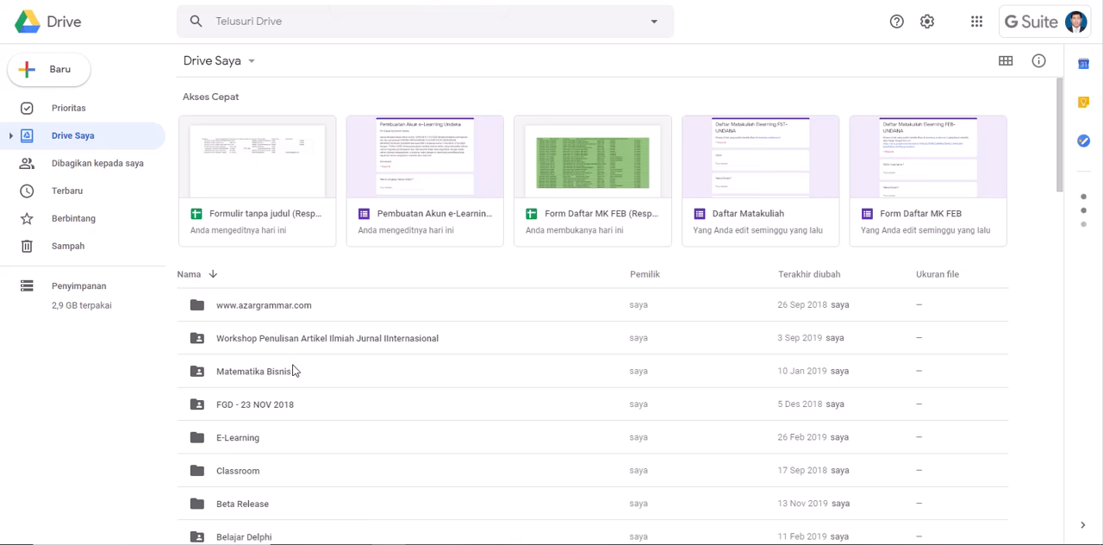
pyautogui.scroll(-2, 369, 387)
pyautogui.doubleClick(240, 301)
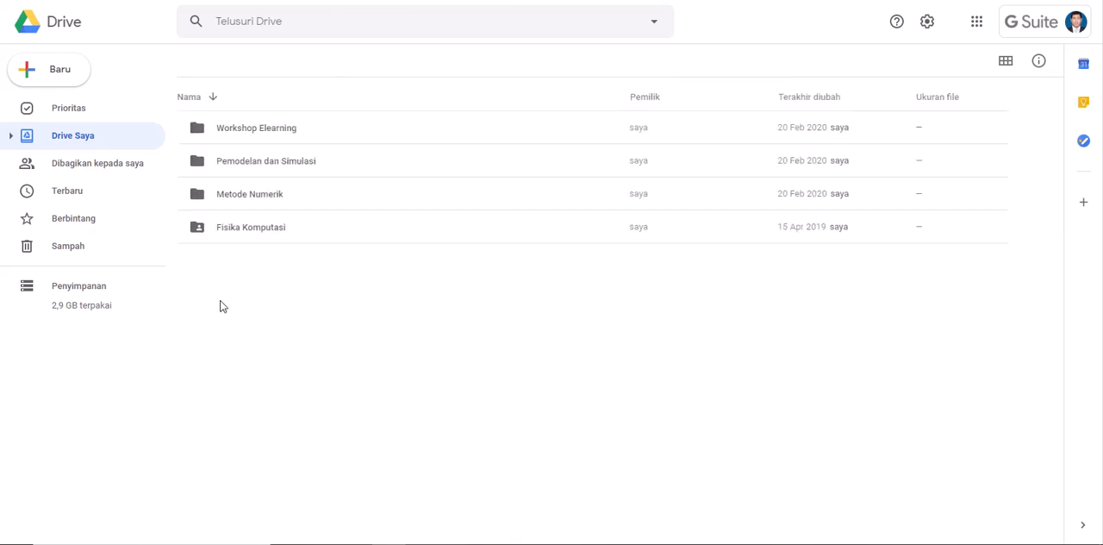
pyautogui.doubleClick(242, 127)
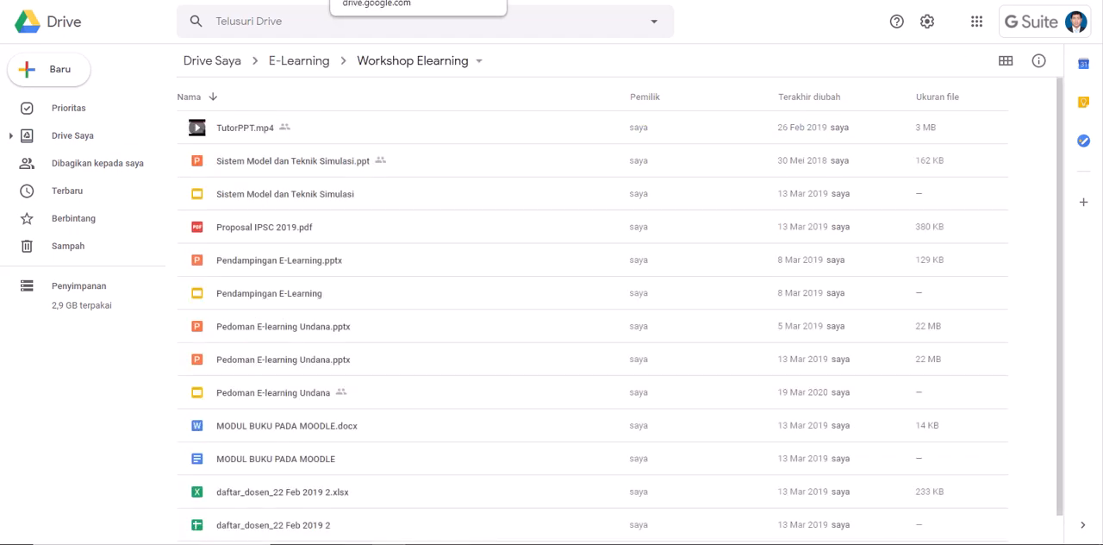
# Step: Select the file "Sistem Model dan Teknik Simulasi.ppt" and look at the applications it can be opened with
pyautogui.click(293, 163)
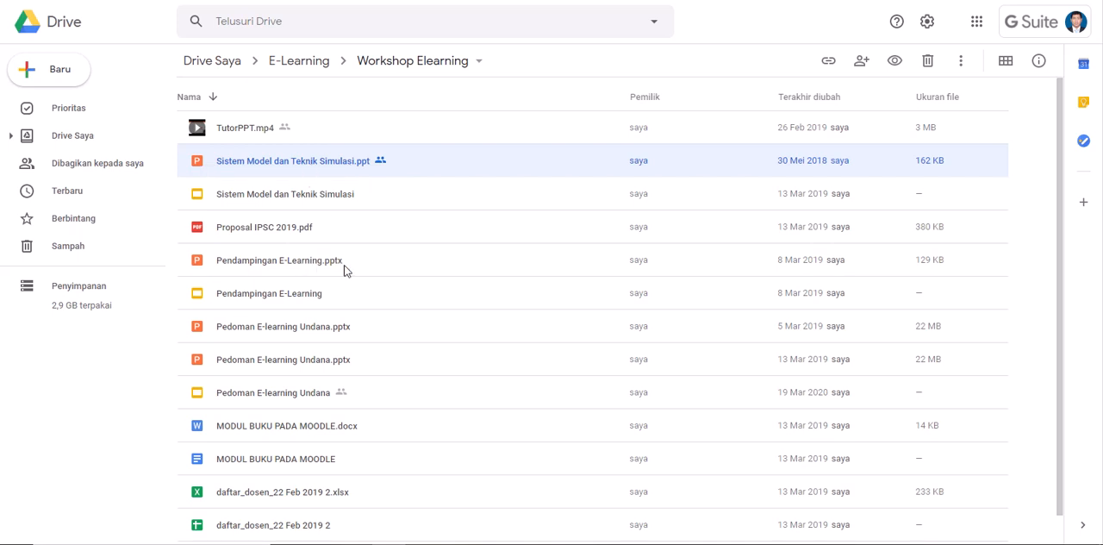
pyautogui.rightClick(311, 167)
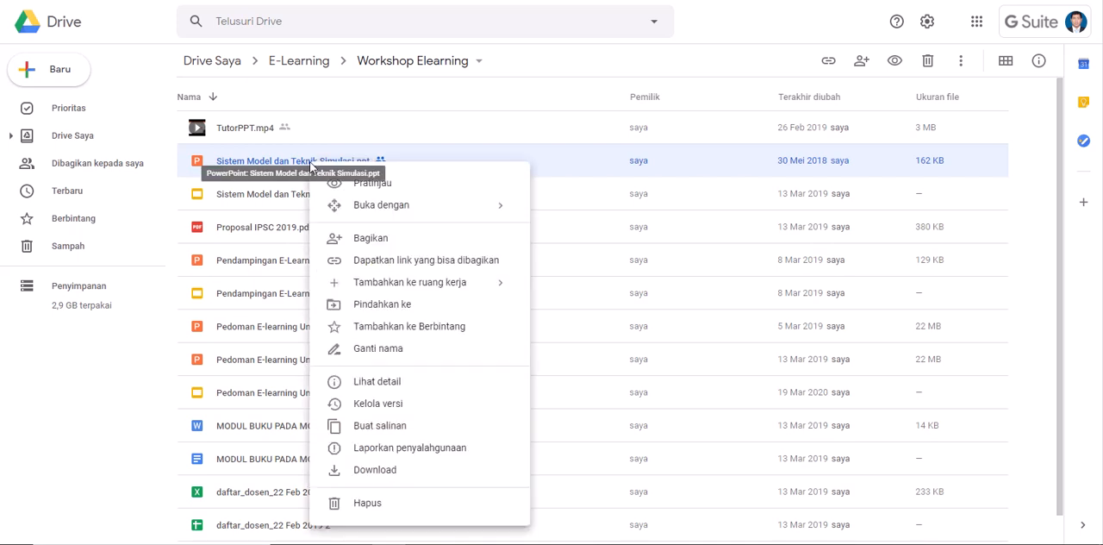
pyautogui.moveTo(465, 215)
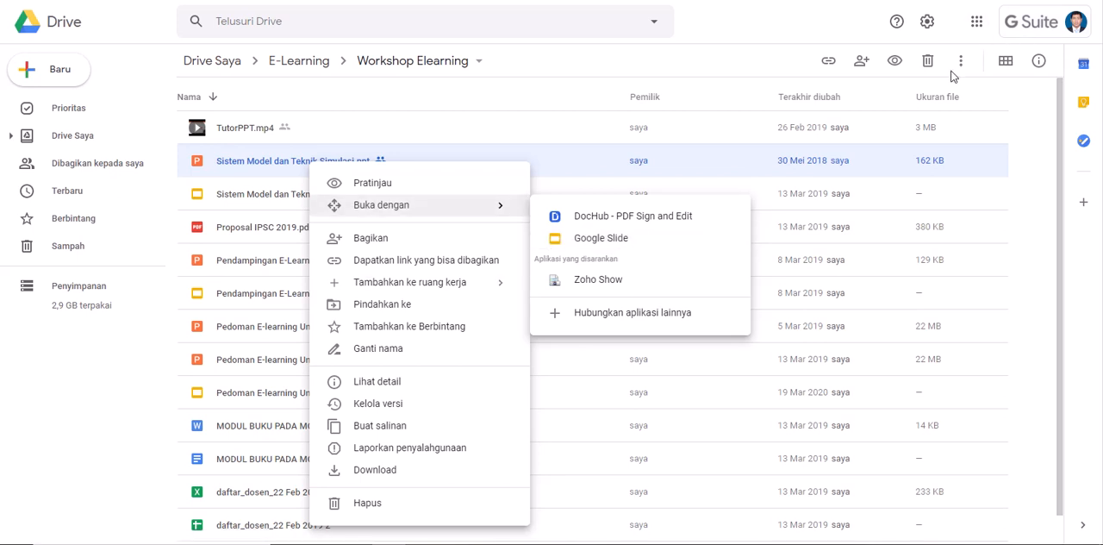
# Step: Look through the list of Google apps available to the account, from the document apps to the communication apps, and close it
pyautogui.click(977, 24)
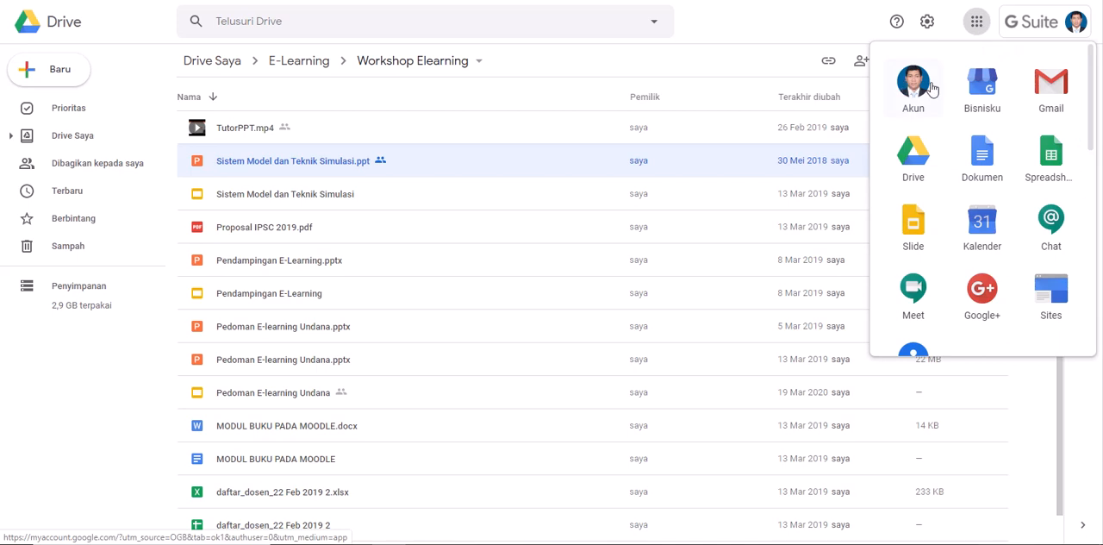
pyautogui.scroll(-3, 1038, 220)
pyautogui.scroll(3, 1035, 218)
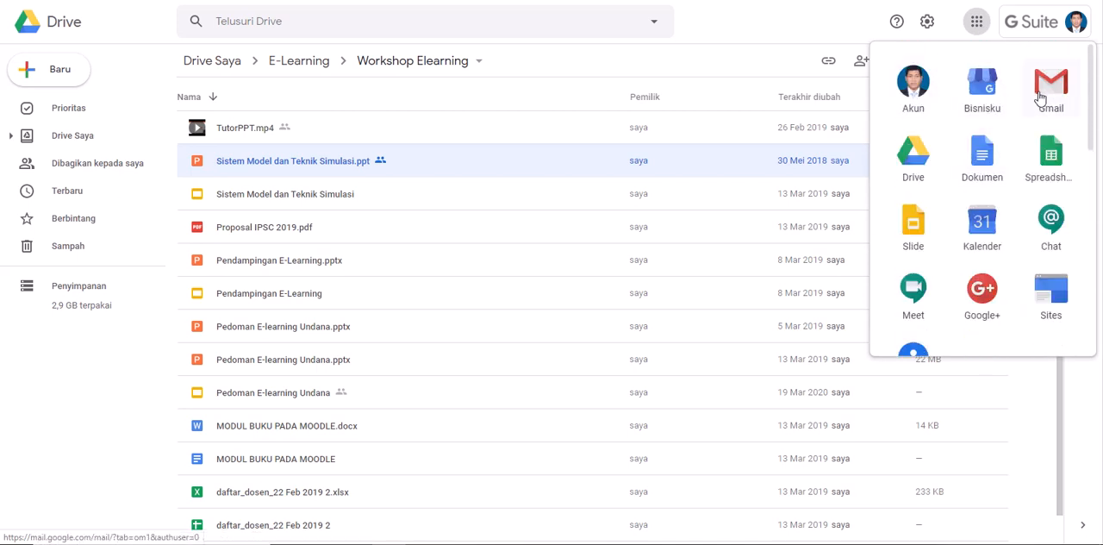
pyautogui.scroll(-2, 1041, 100)
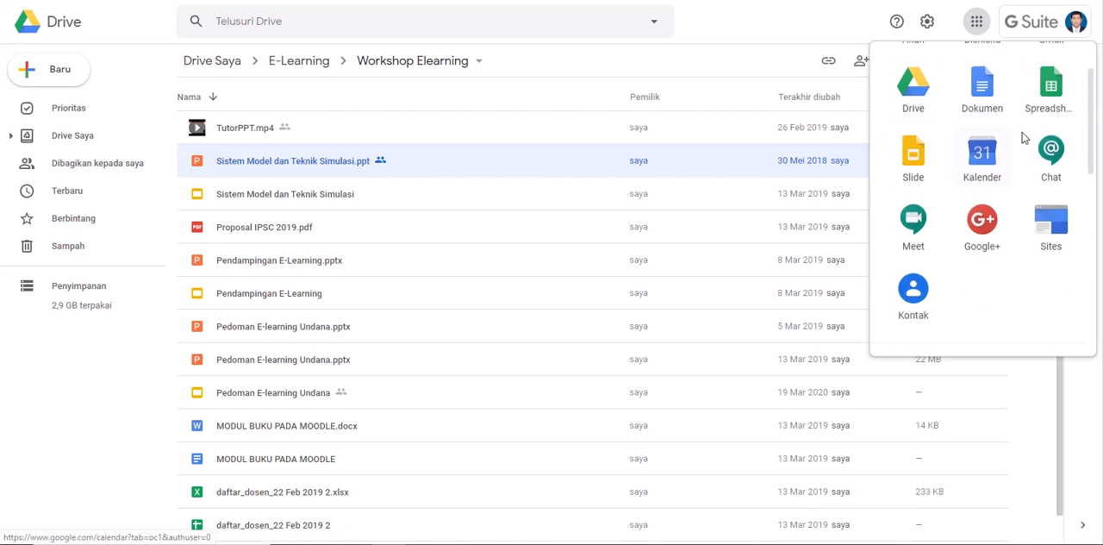
pyautogui.scroll(2, 958, 105)
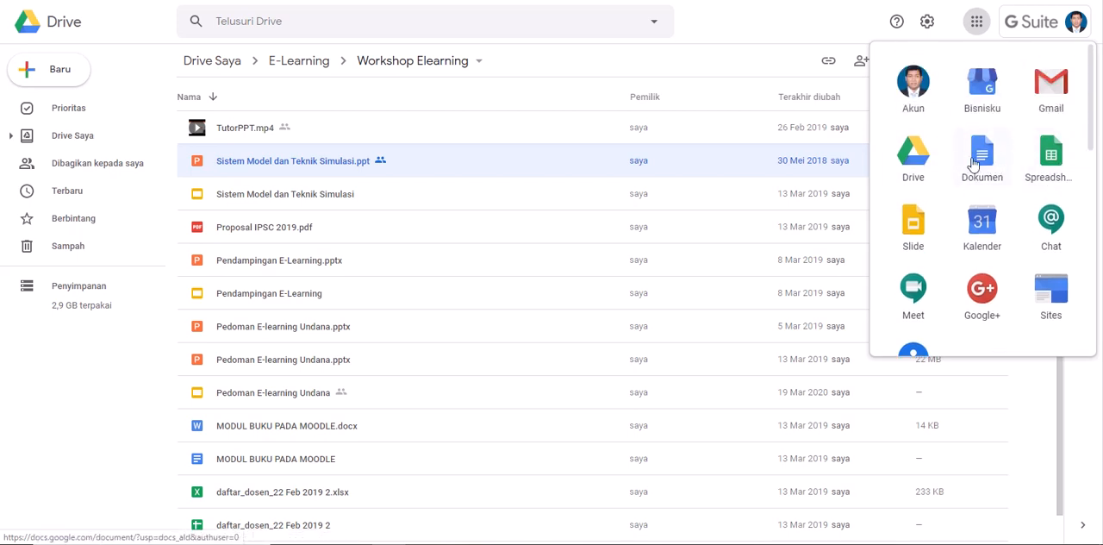
pyautogui.click(1049, 163)
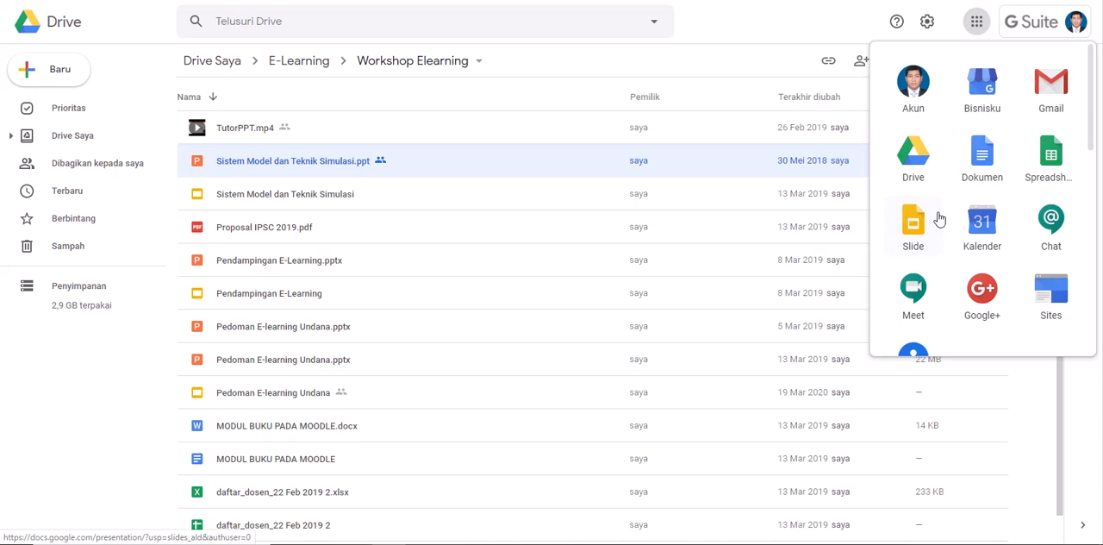
pyautogui.scroll(-2, 930, 211)
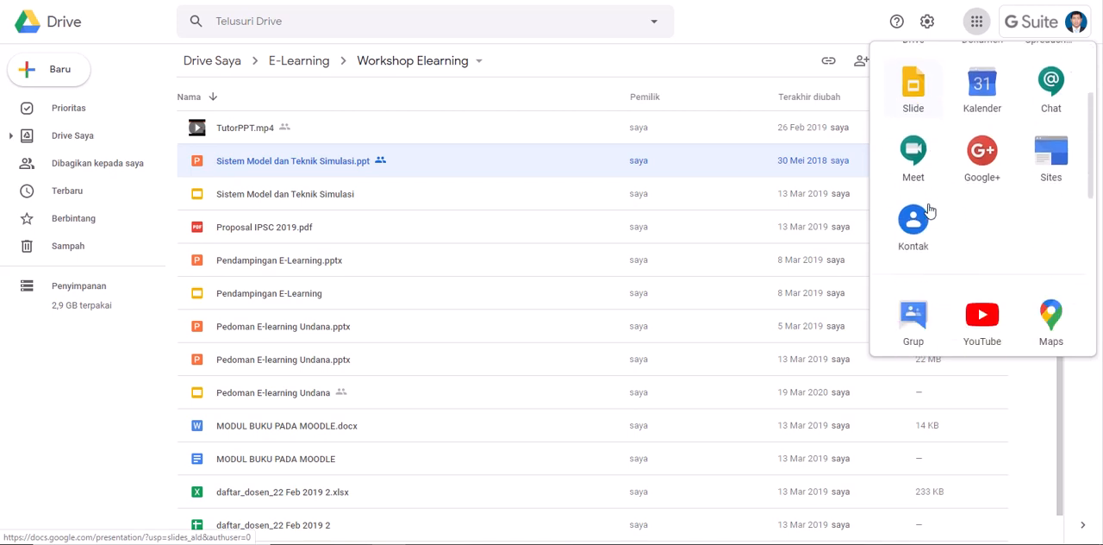
pyautogui.scroll(1, 929, 203)
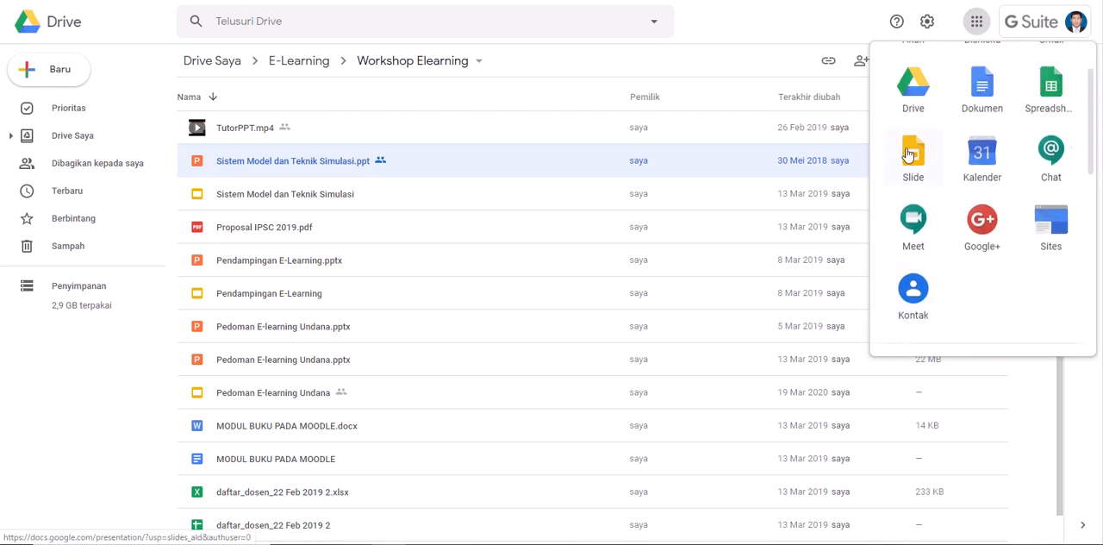
pyautogui.click(756, 32)
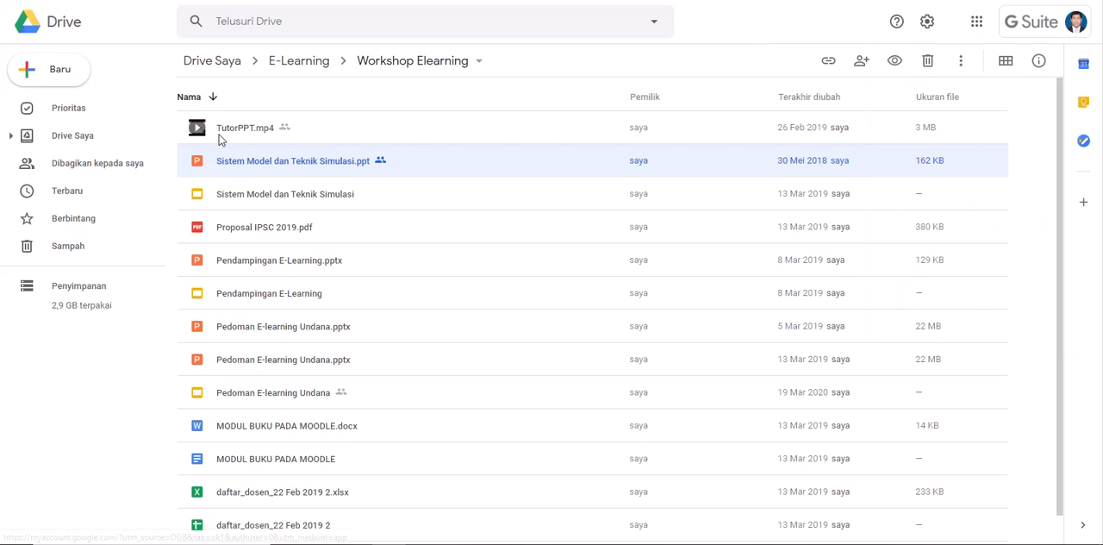
# Step: Open the file "Sistem Model dan Teknik Simulasi.ppt" with Google Slide
pyautogui.rightClick(275, 167)
pyautogui.rightClick(215, 166)
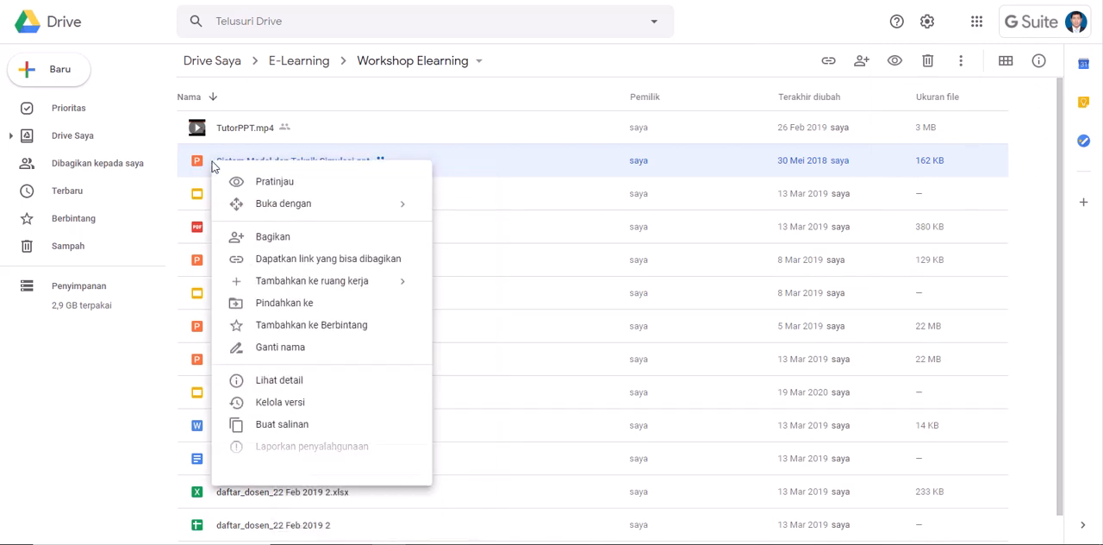
pyautogui.click(396, 125)
pyautogui.rightClick(312, 165)
pyautogui.click(389, 131)
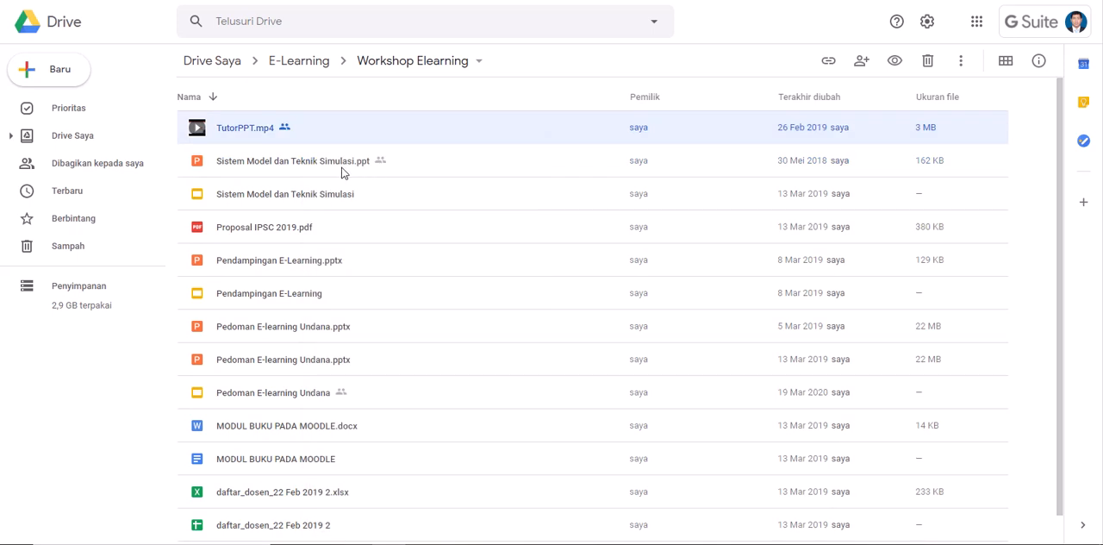
pyautogui.rightClick(360, 172)
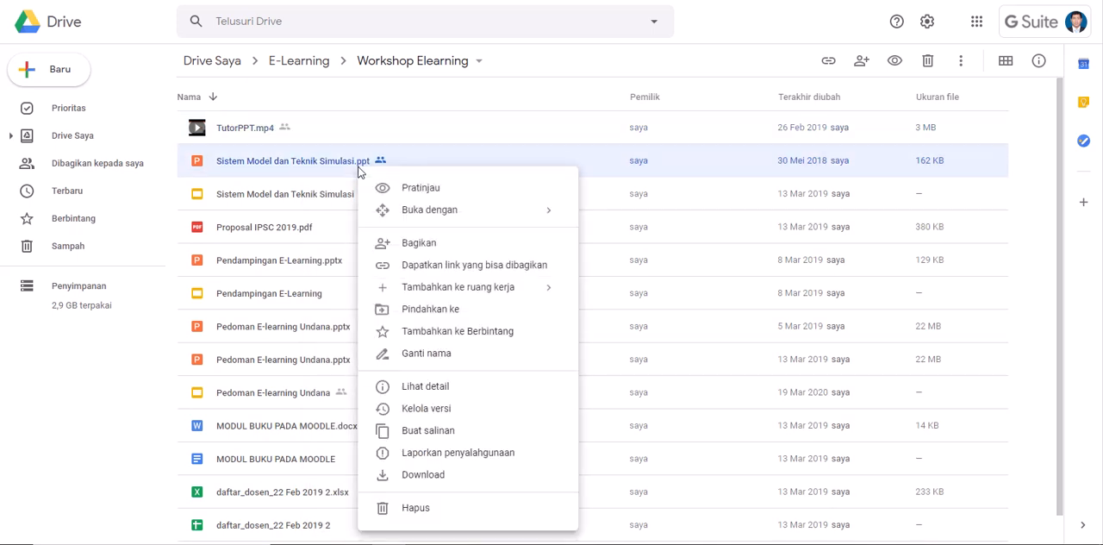
pyautogui.moveTo(422, 211)
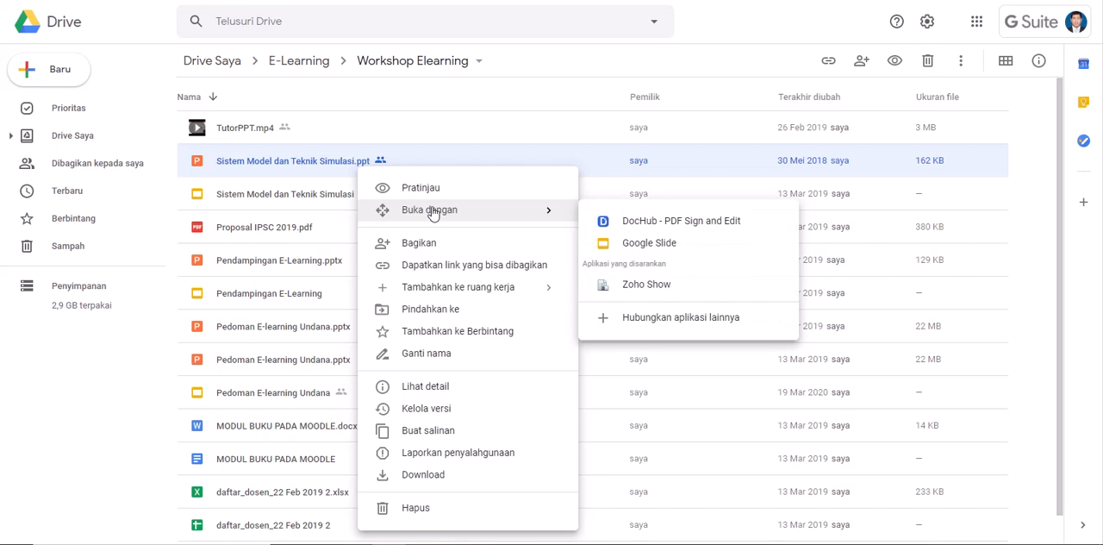
pyautogui.click(655, 247)
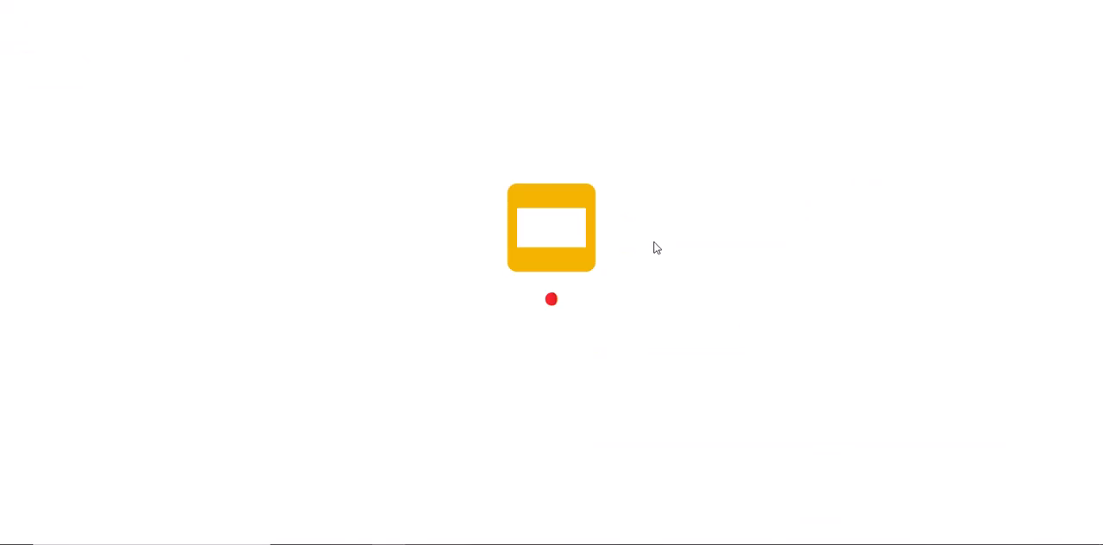
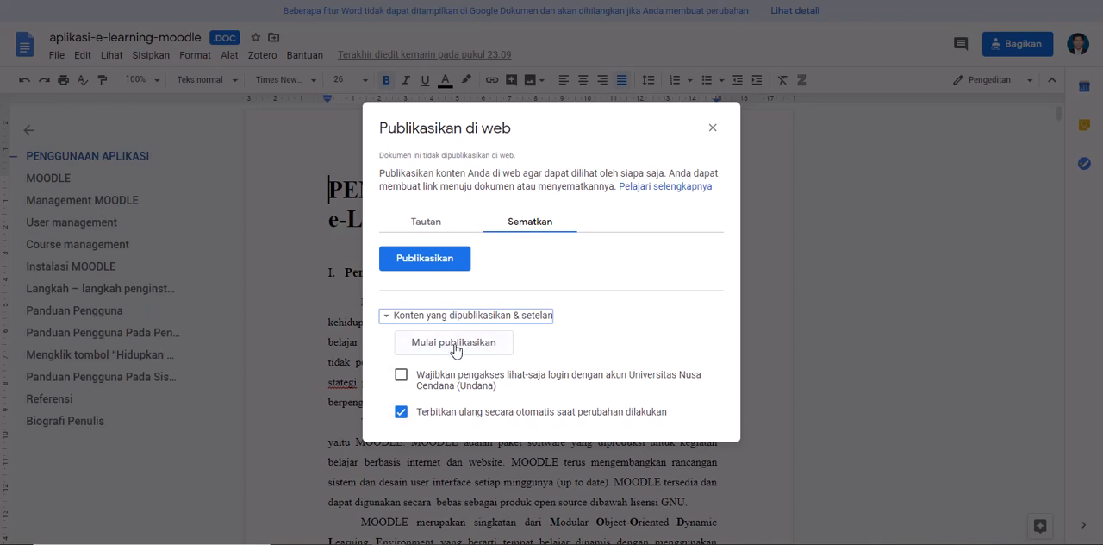
# Step: Publish the document aplikasi-e-learning-moodle to the web, copy its iframe embed code and close the publishing dialog
pyautogui.click(454, 346)
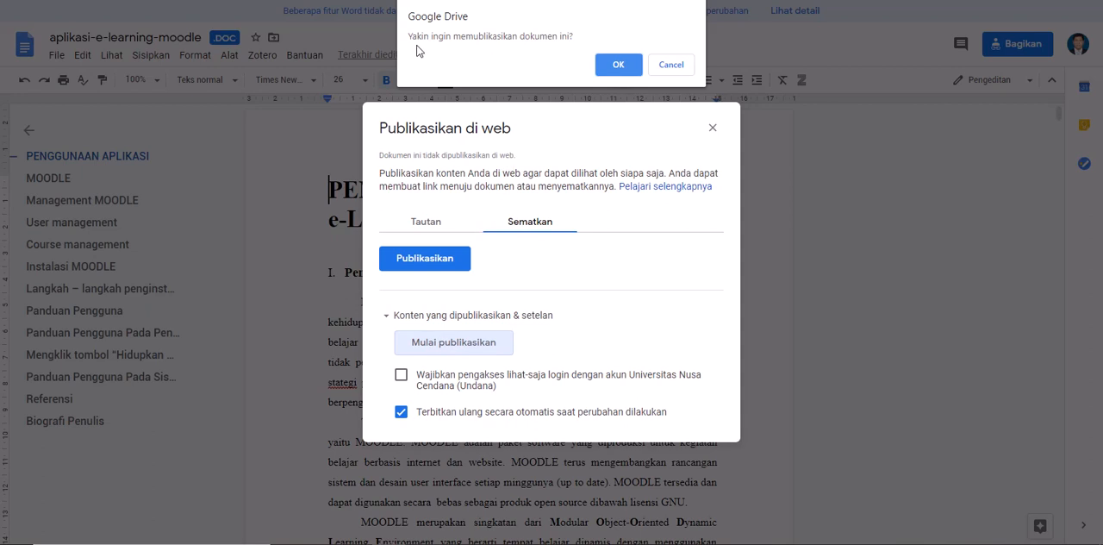
pyautogui.click(624, 65)
pyautogui.rightClick(530, 223)
pyautogui.click(569, 238)
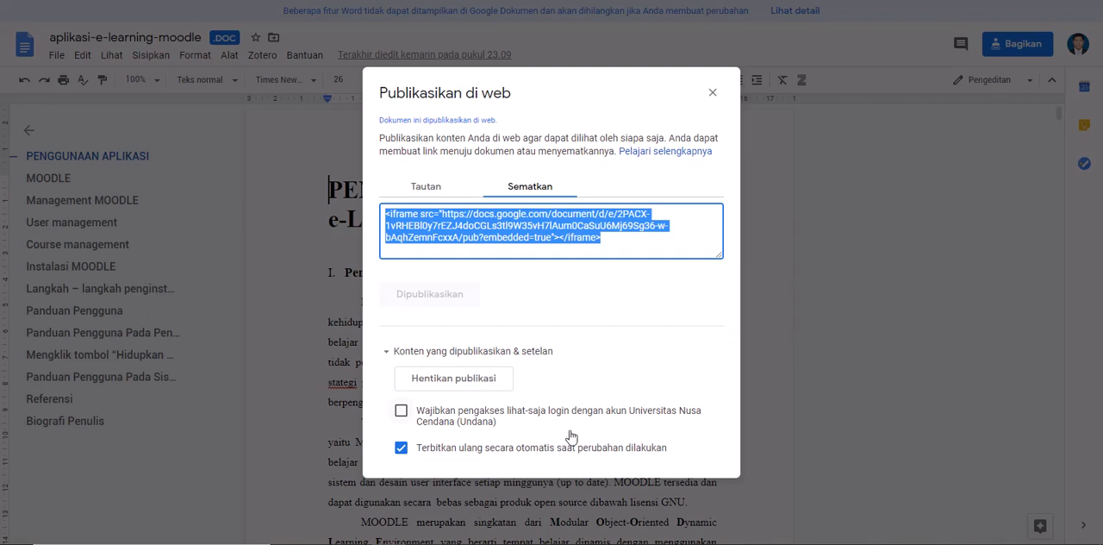
pyautogui.click(713, 93)
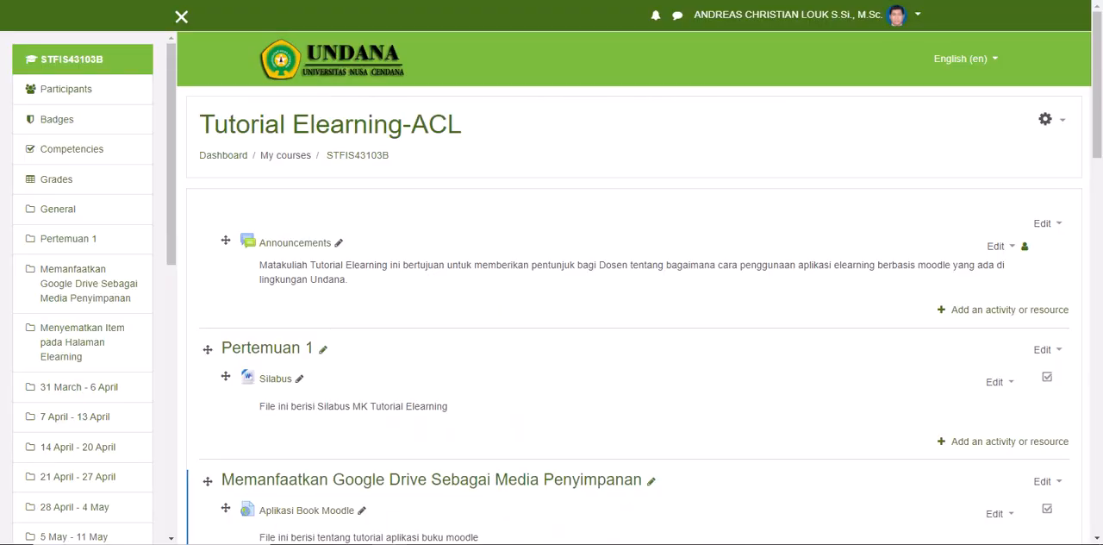
# Step: Return to the Moodle course and add a new Page resource to the section Menyematkan Item pada Halaman Elearning
pyautogui.scroll(-4, 382, 315)
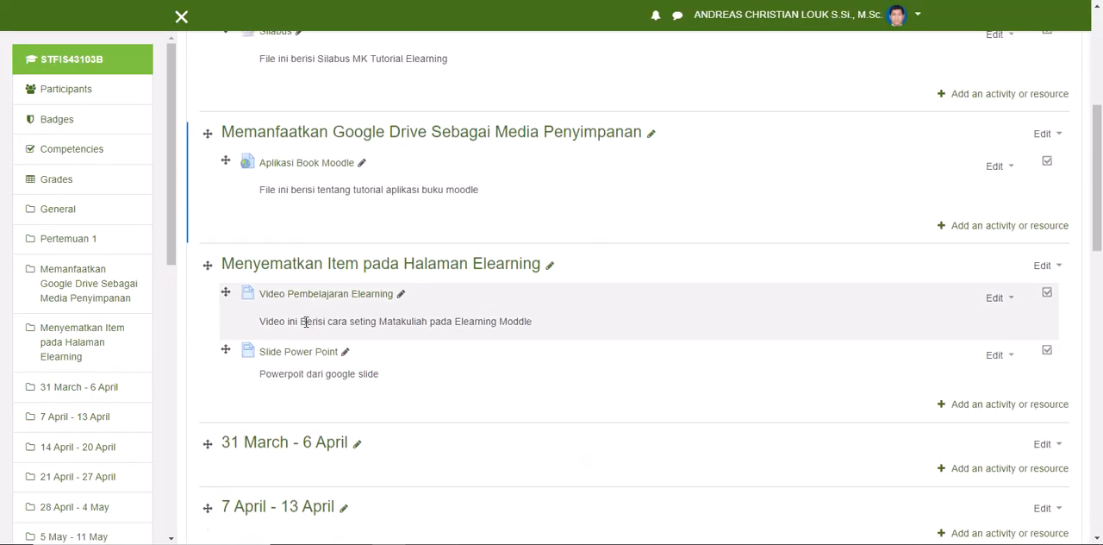
pyautogui.scroll(-2, 374, 323)
pyautogui.click(974, 273)
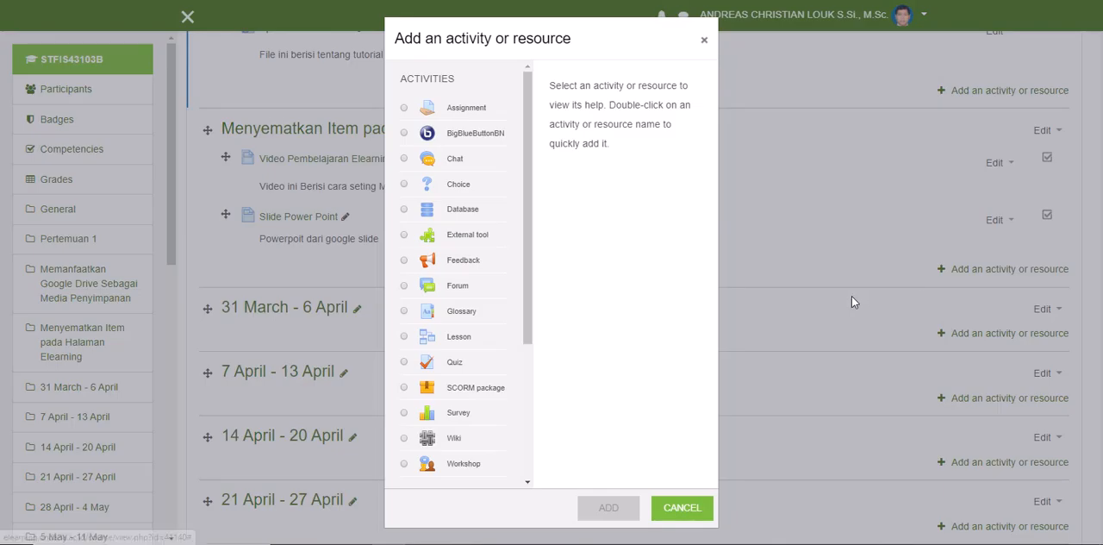
pyautogui.scroll(-3, 531, 368)
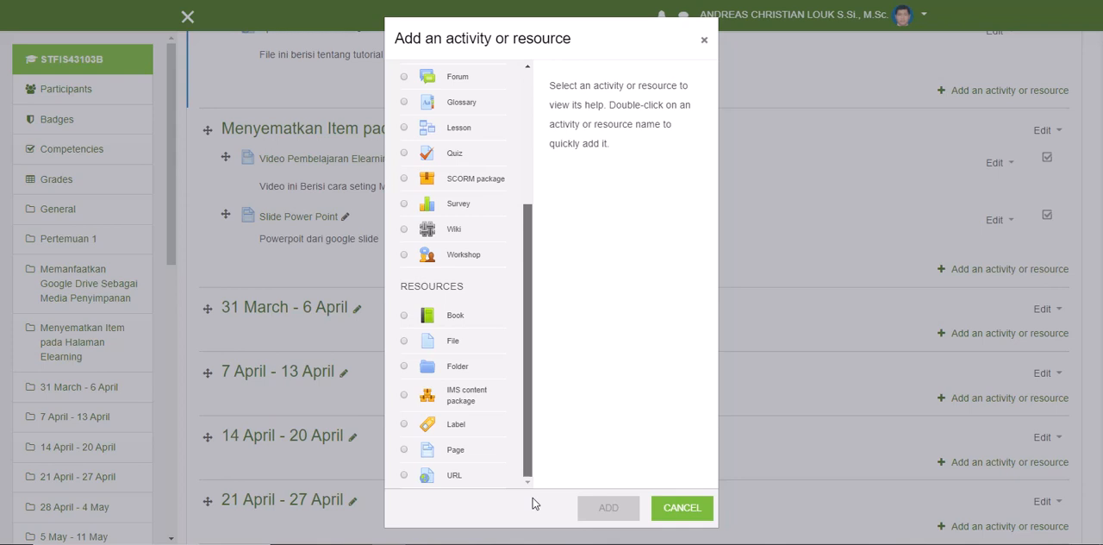
pyautogui.click(452, 451)
pyautogui.click(588, 503)
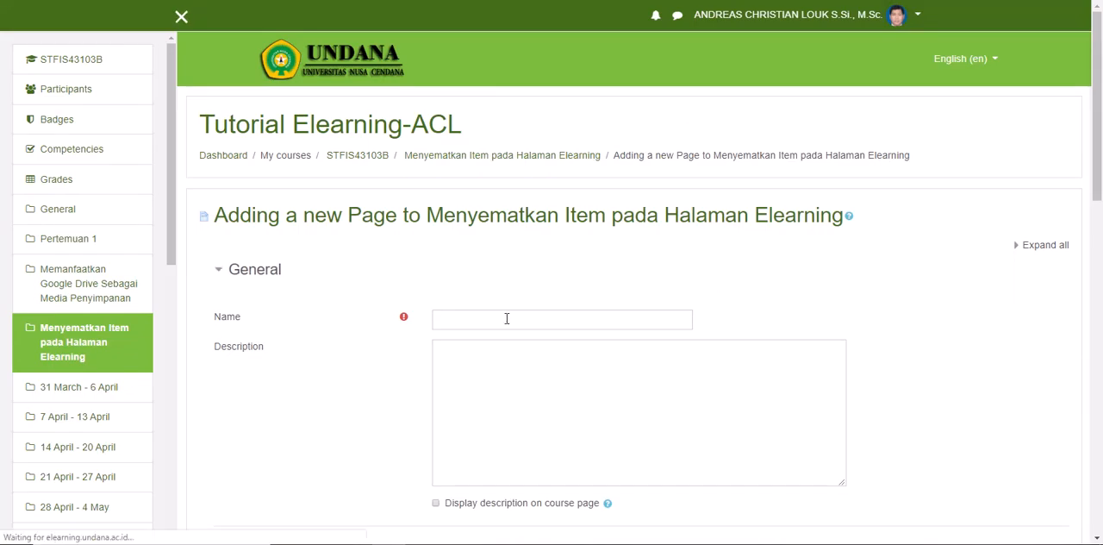
# Step: Name the new page "Aplikasi Book Moodle"
pyautogui.click(507, 317)
pyautogui.write('Aplikas')
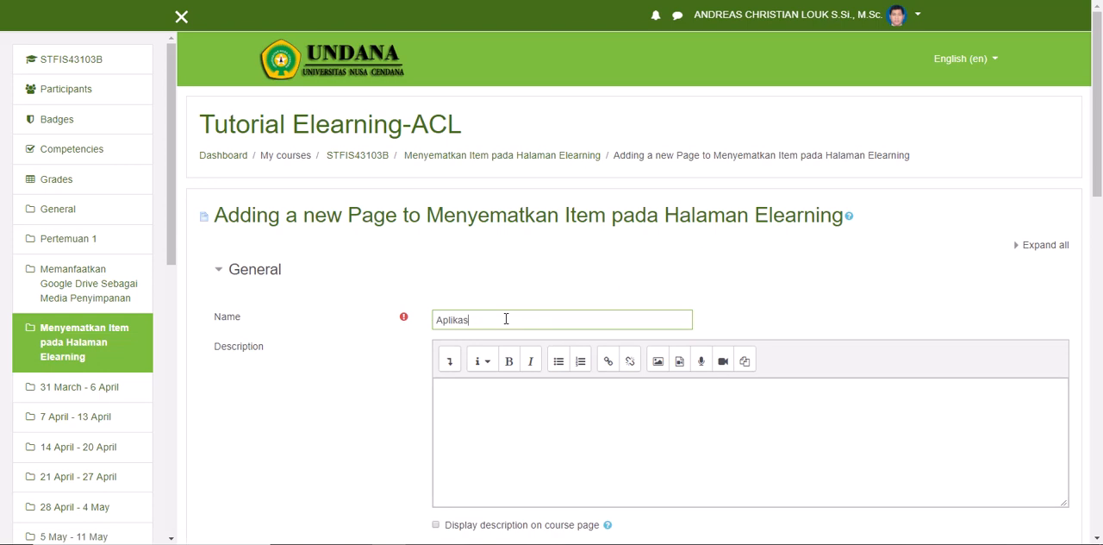
pyautogui.write('i Book Moodle')
# Step: Enter the description "File Word dari Google Docs" and have it displayed on the course page
pyautogui.click(569, 430)
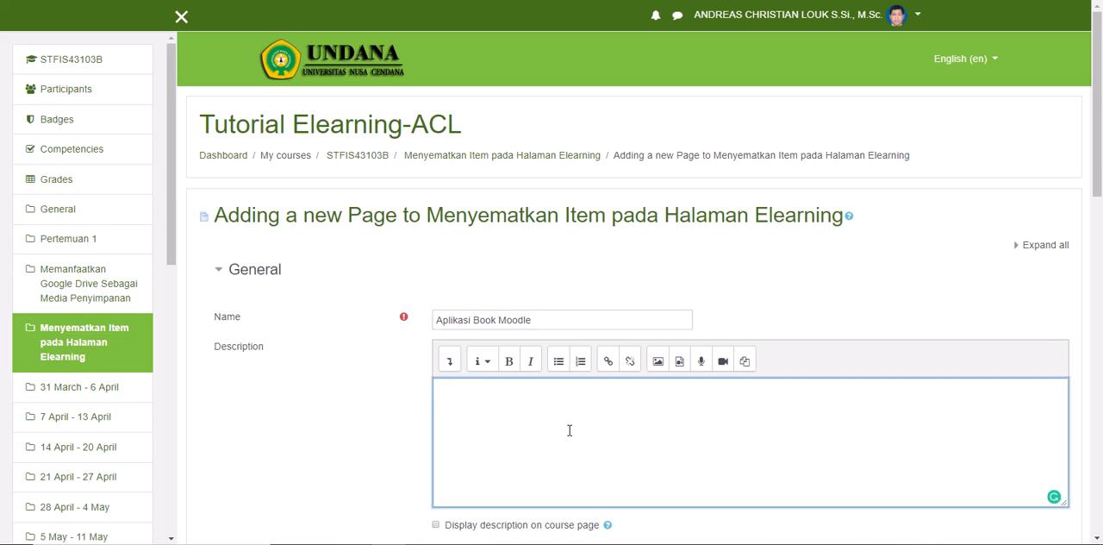
pyautogui.write('File Word dari Google Docs')
pyautogui.scroll(-3, 535, 406)
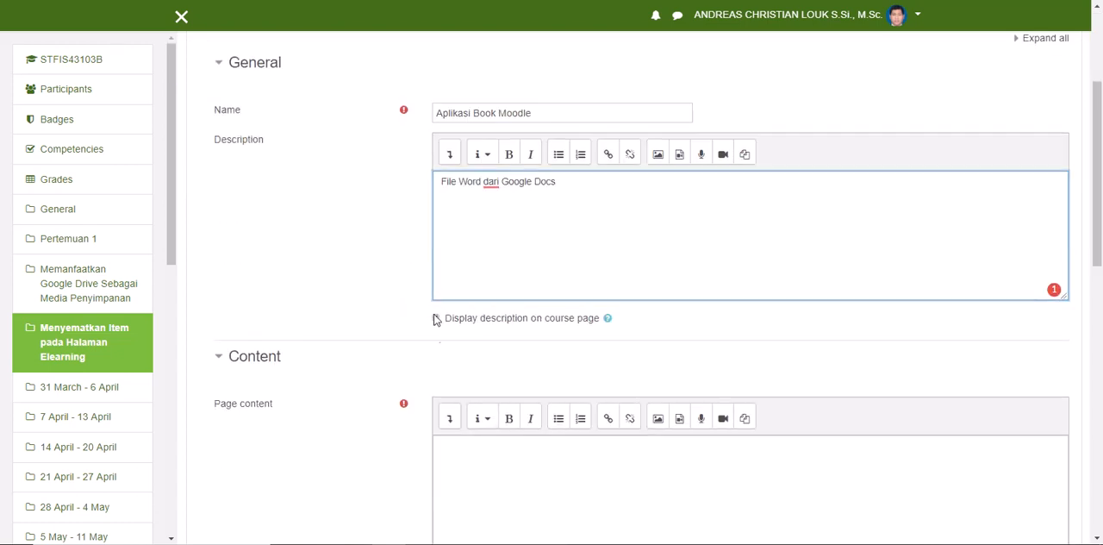
pyautogui.click(436, 317)
# Step: Open the HTML source of the page content and paste the Google Docs iframe code on a new second line
pyautogui.scroll(-2, 465, 414)
pyautogui.click(465, 236)
pyautogui.click(449, 211)
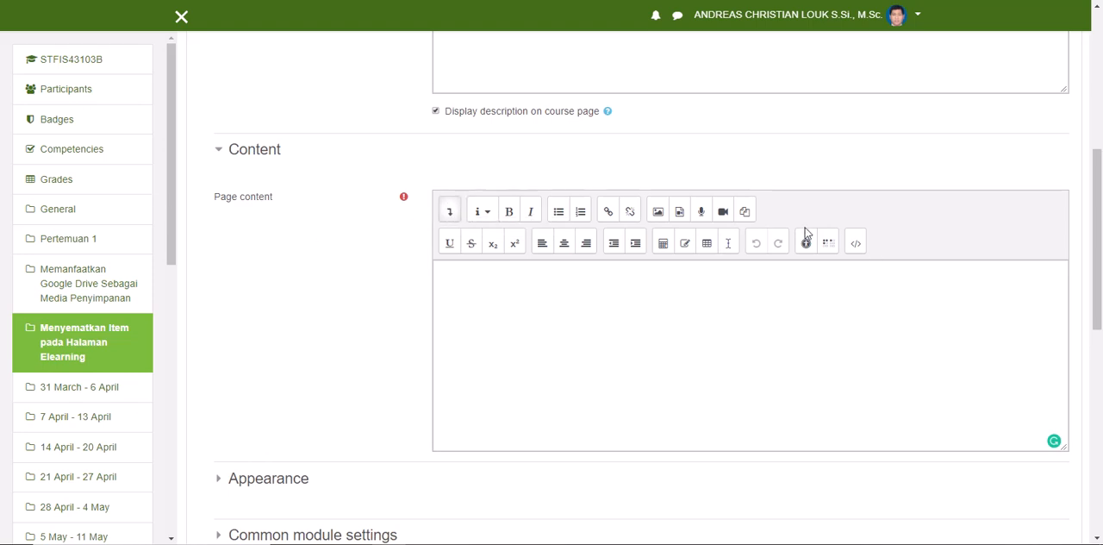
pyautogui.click(854, 244)
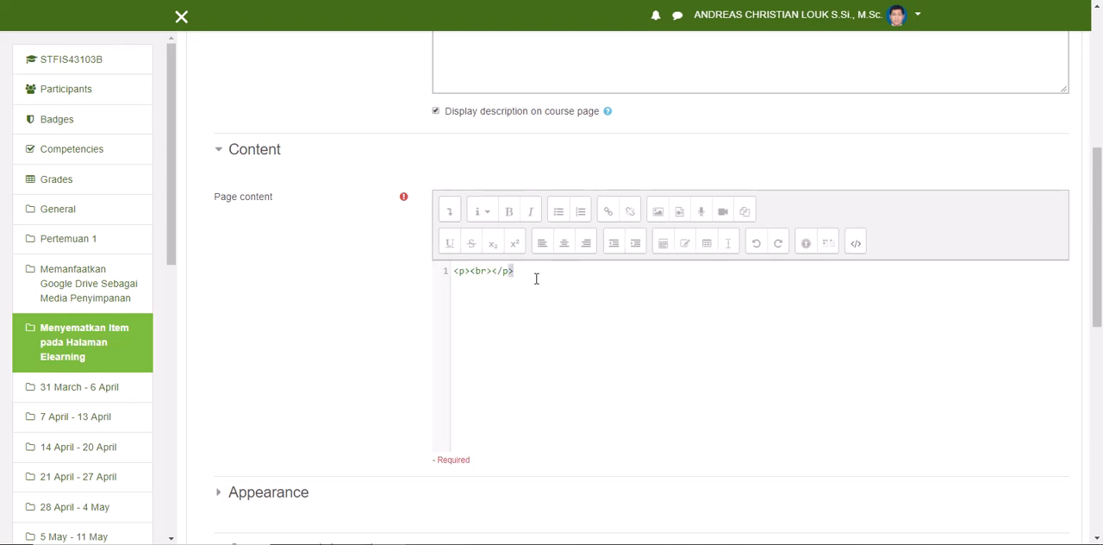
pyautogui.press('Return')
pyautogui.rightClick(463, 285)
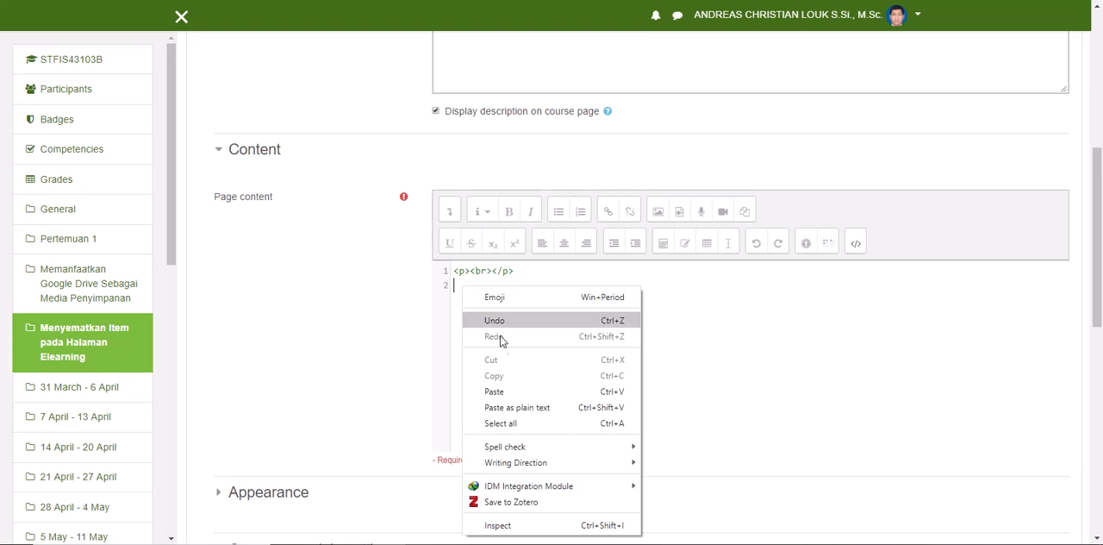
pyautogui.click(504, 392)
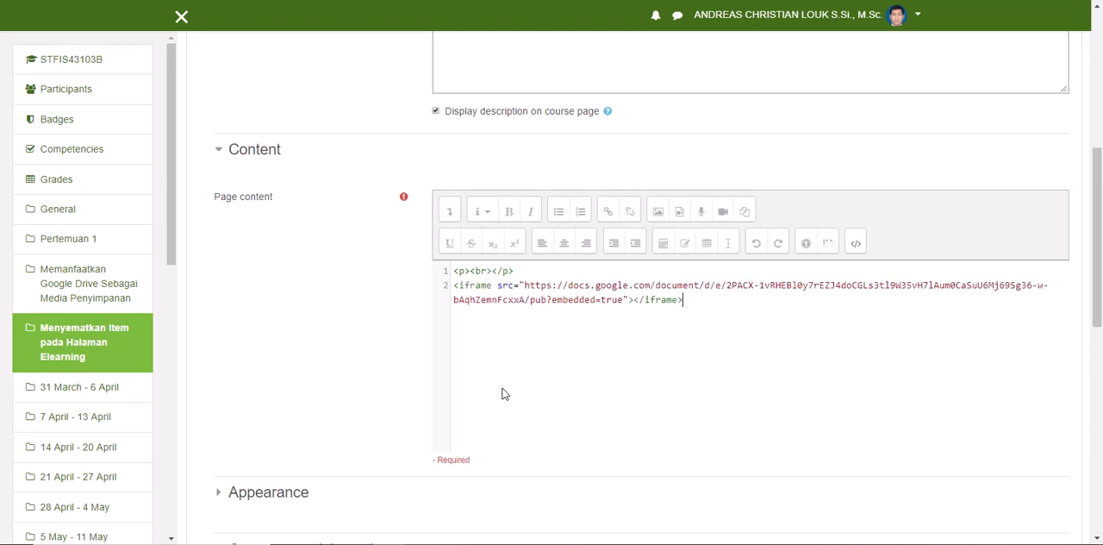
# Step: Return the page content to the visual view and look through the embedded document in its frame
pyautogui.scroll(-2, 569, 342)
pyautogui.scroll(-2, 569, 343)
pyautogui.scroll(4, 847, 232)
pyautogui.scroll(-2, 848, 281)
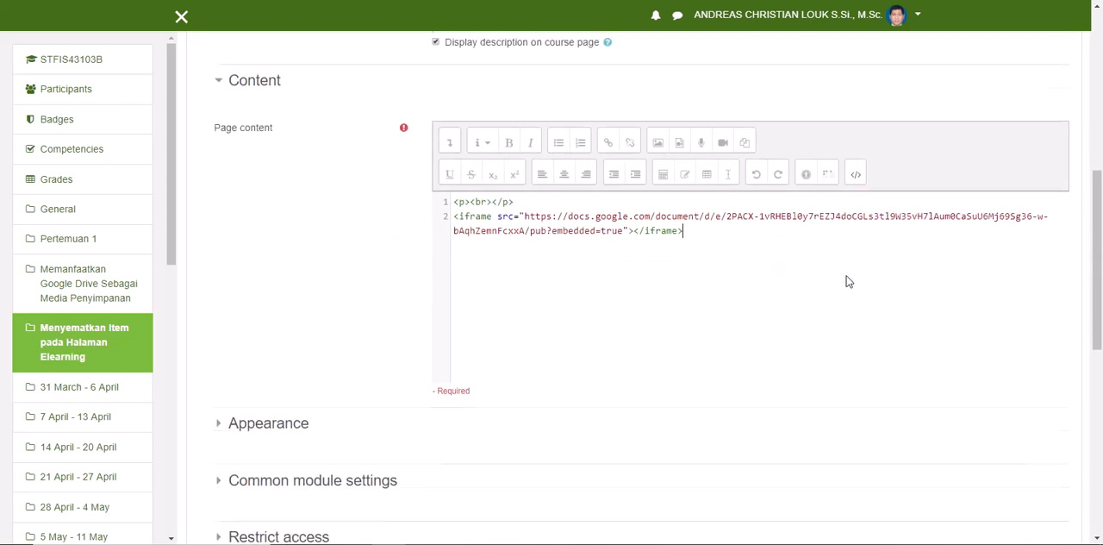
pyautogui.click(855, 178)
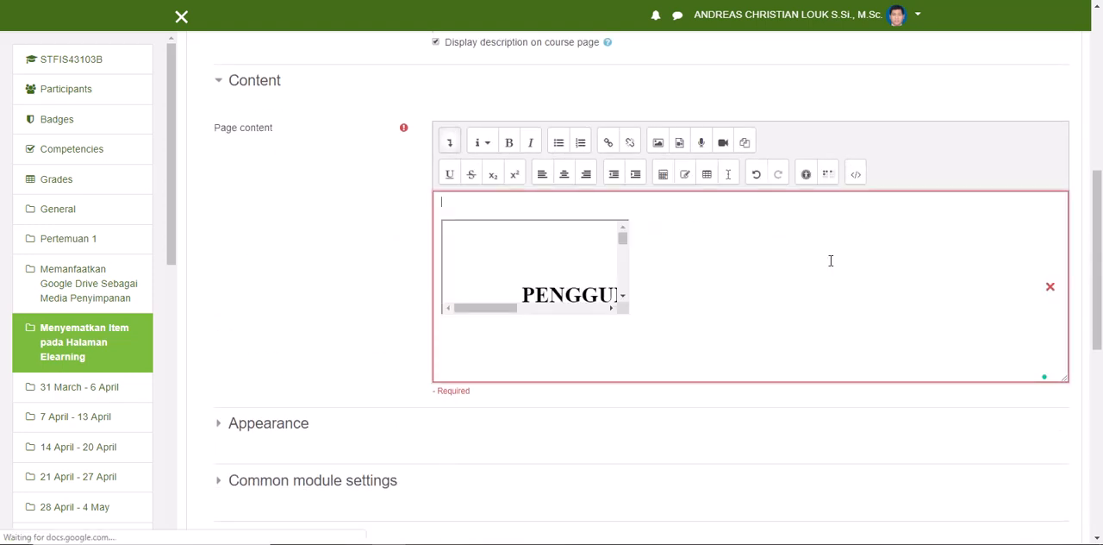
pyautogui.moveTo(485, 311)
pyautogui.mouseDown()
pyautogui.moveTo(606, 313)
pyautogui.moveTo(494, 316)
pyautogui.mouseUp()
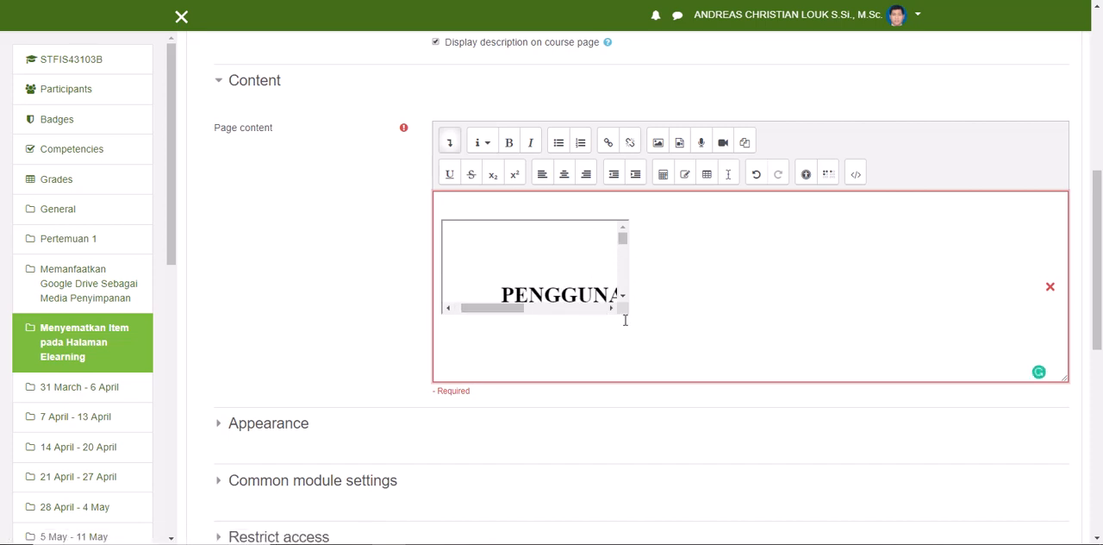
pyautogui.click(623, 295)
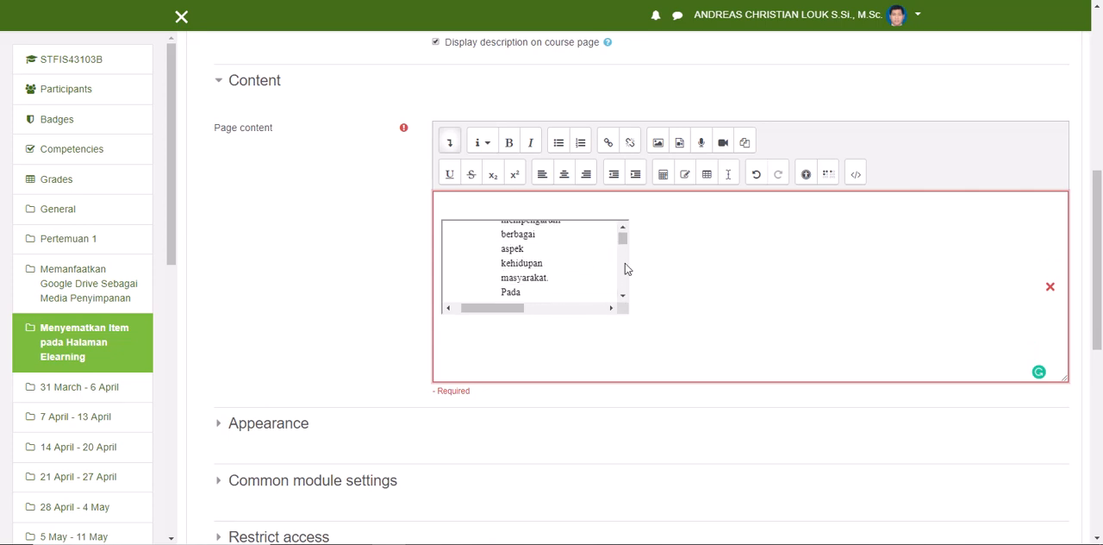
# Step: Insert width="1075" height="573" before the src attribute of the iframe in the HTML source
pyautogui.click(856, 175)
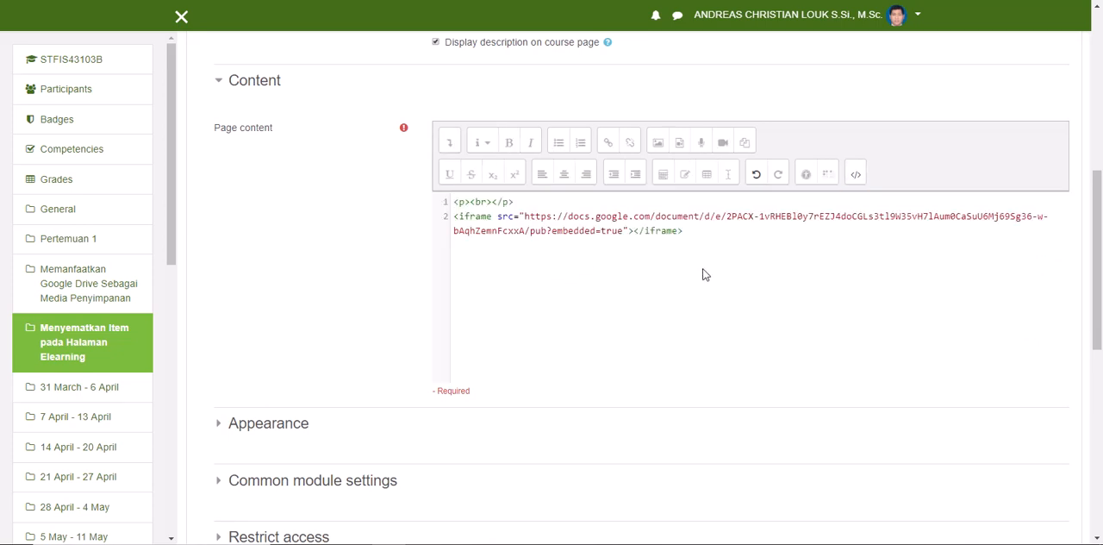
pyautogui.click(621, 238)
pyautogui.click(498, 217)
pyautogui.write('width="1075" height="573"')
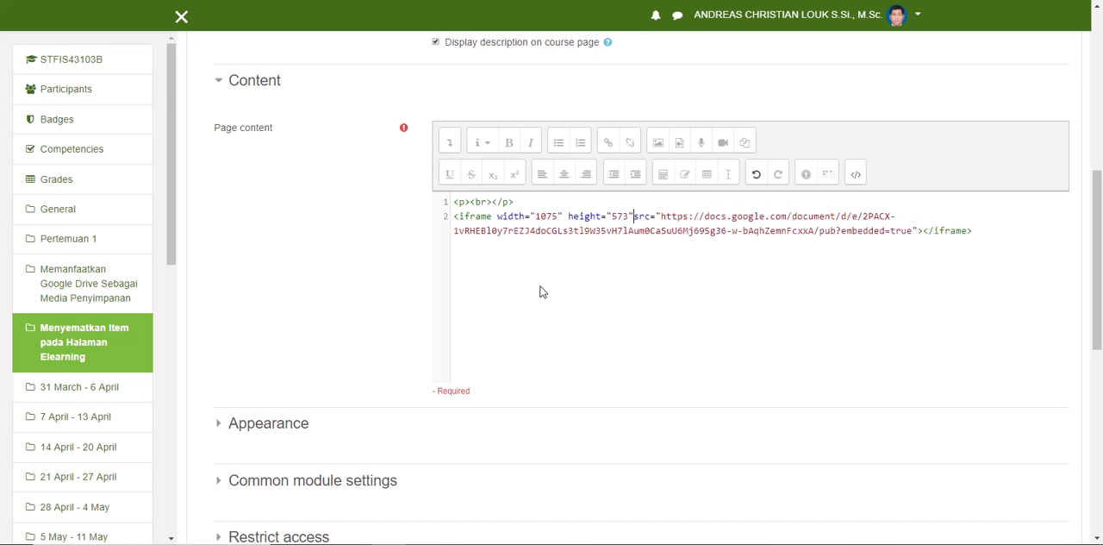
# Step: Check the iframe's width and height values and examine the resized embedded document in the visual view
pyautogui.moveTo(537, 216); pyautogui.dragTo(627, 216)
pyautogui.moveTo(558, 216); pyautogui.dragTo(535, 216)
pyautogui.moveTo(611, 216); pyautogui.dragTo(626, 216)
pyautogui.click(855, 174)
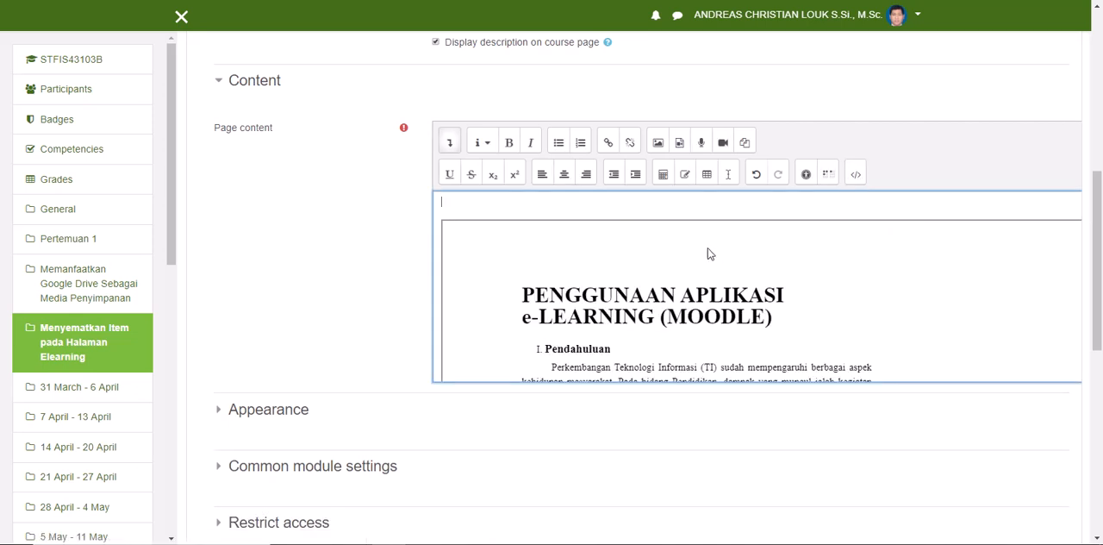
pyautogui.scroll(-10, 707, 250)
pyautogui.scroll(-10, 681, 245)
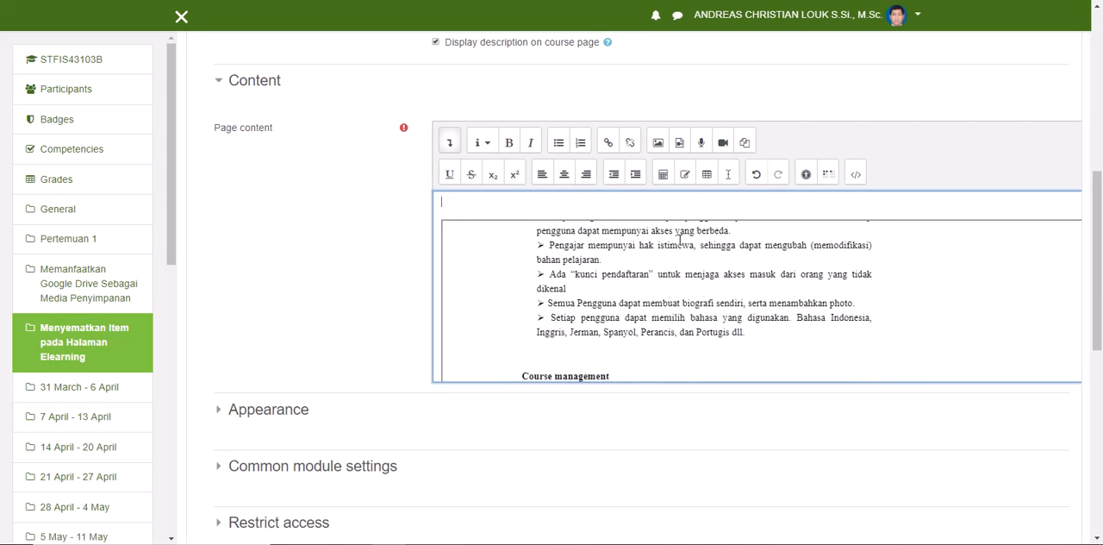
pyautogui.scroll(20, 679, 241)
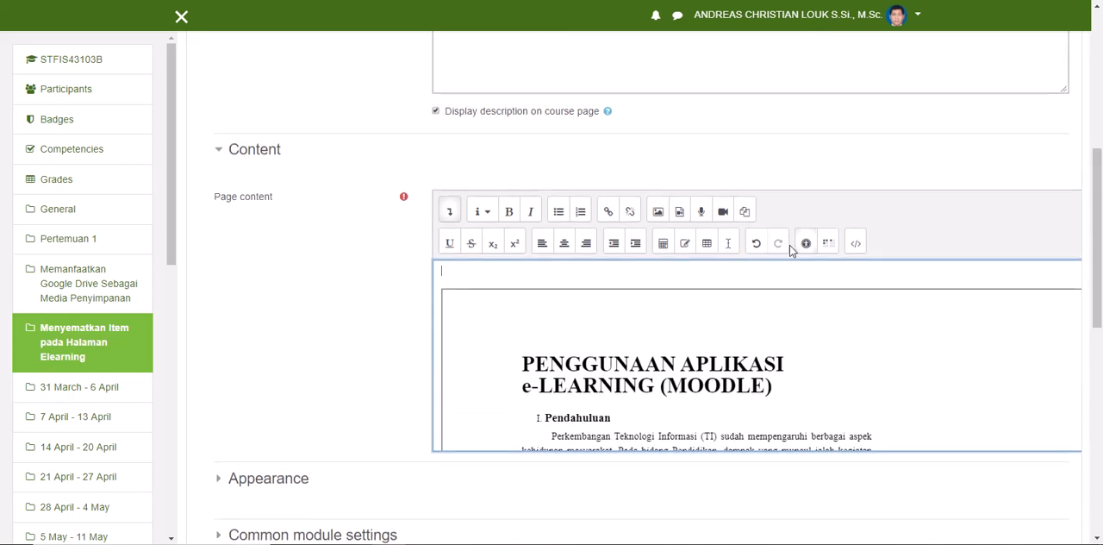
# Step: Try an iframe width of 640 in the HTML source and check the embedded document in the visual view
pyautogui.click(855, 243)
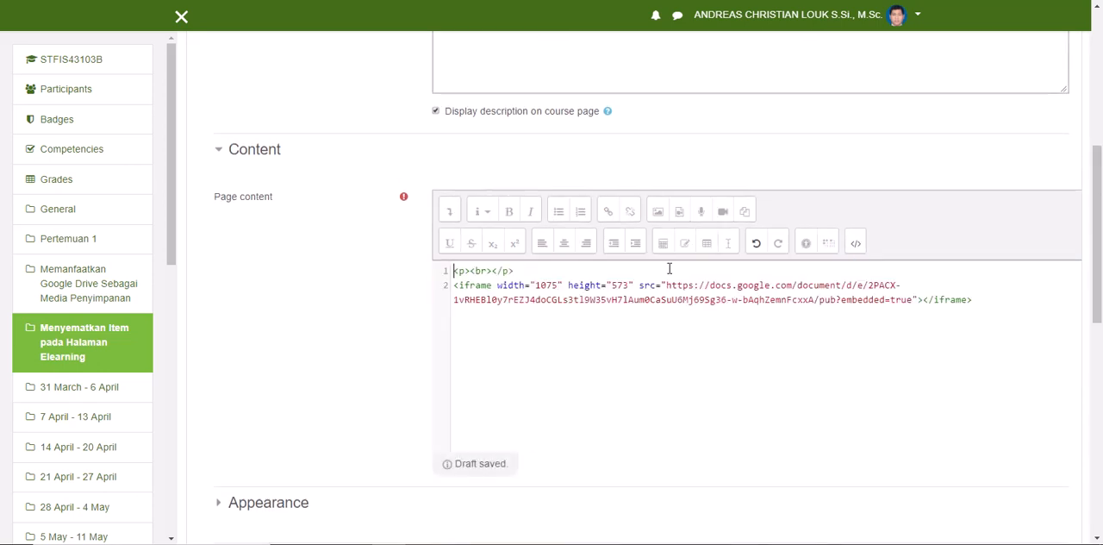
pyautogui.doubleClick(556, 284)
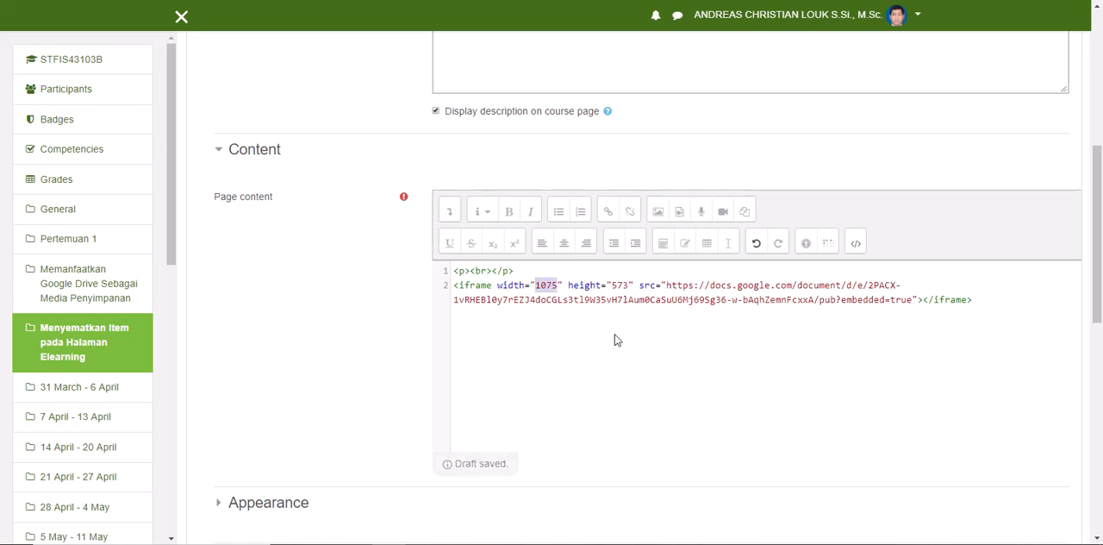
pyautogui.write('640')
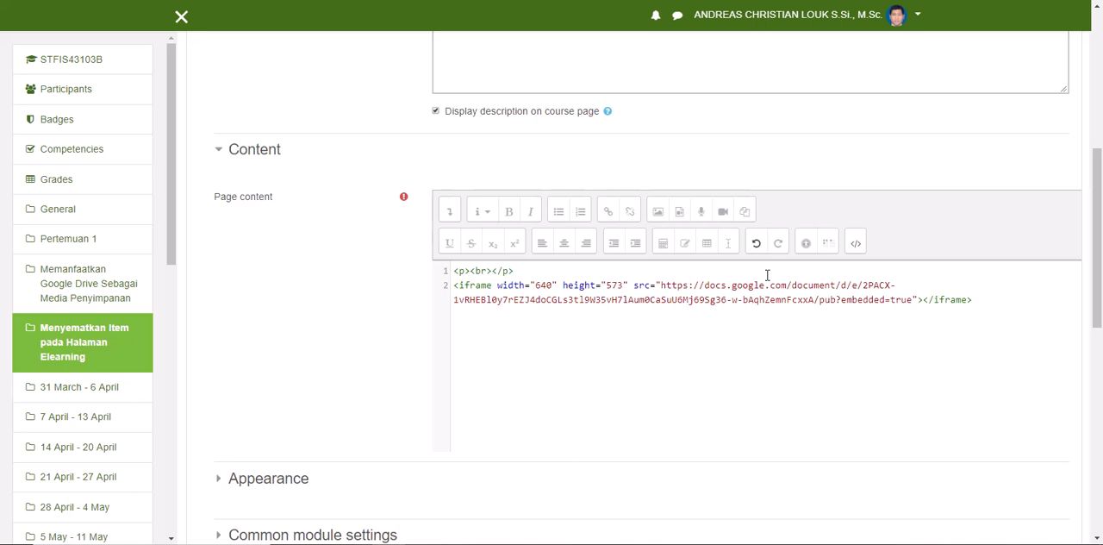
pyautogui.click(856, 243)
pyautogui.scroll(-3, 786, 354)
pyautogui.scroll(5, 786, 349)
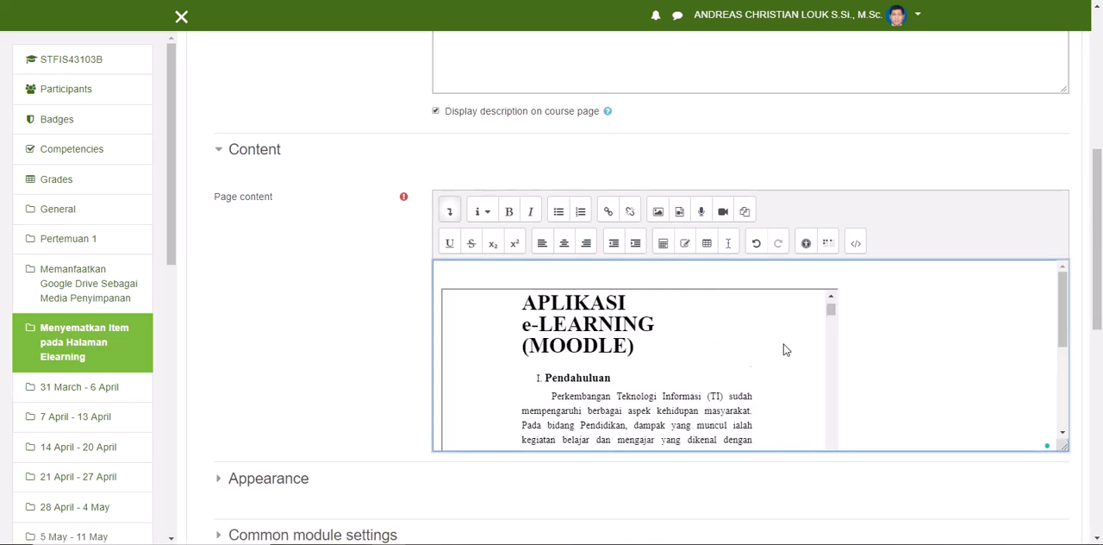
pyautogui.scroll(-5, 848, 335)
pyautogui.scroll(10, 836, 336)
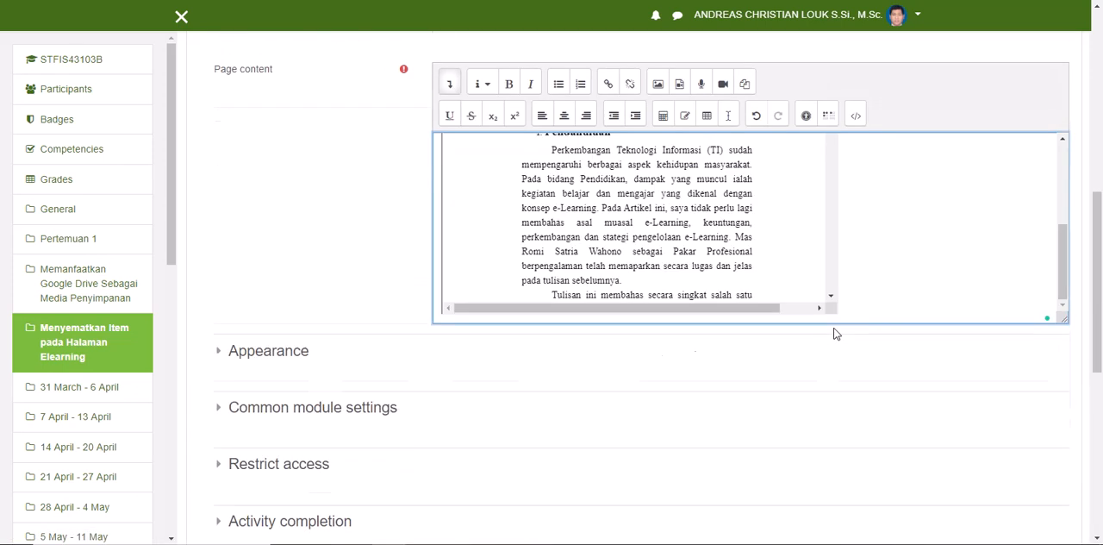
# Step: Set the iframe width to 800 in the HTML source and check the embedded document in the visual view
pyautogui.click(856, 381)
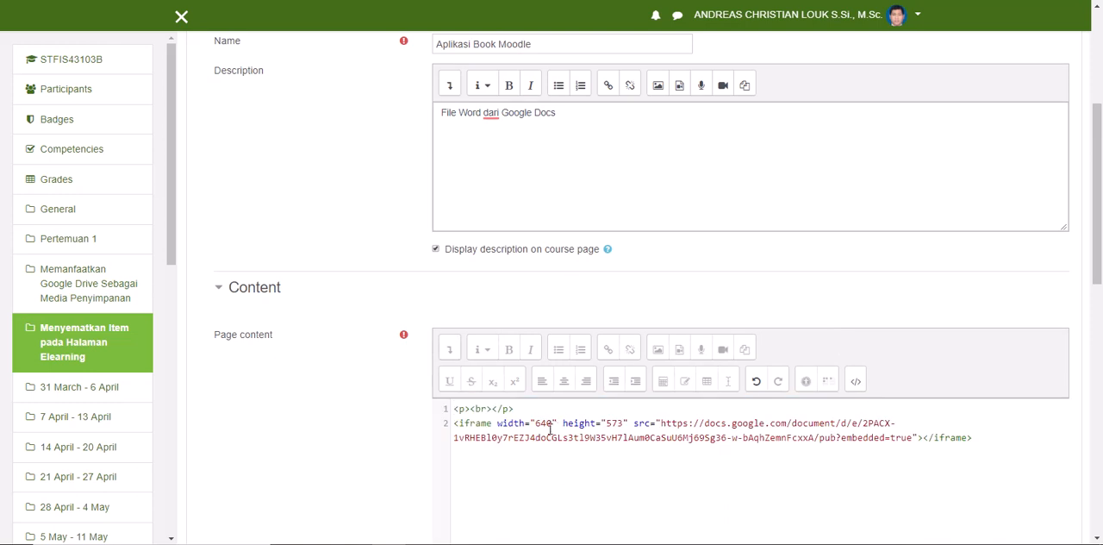
pyautogui.hotkey('shift', 'Left')
pyautogui.hotkey('shift', 'Left')
pyautogui.hotkey('shift', 'Left')
pyautogui.write('800')
pyautogui.scroll(-2, 668, 396)
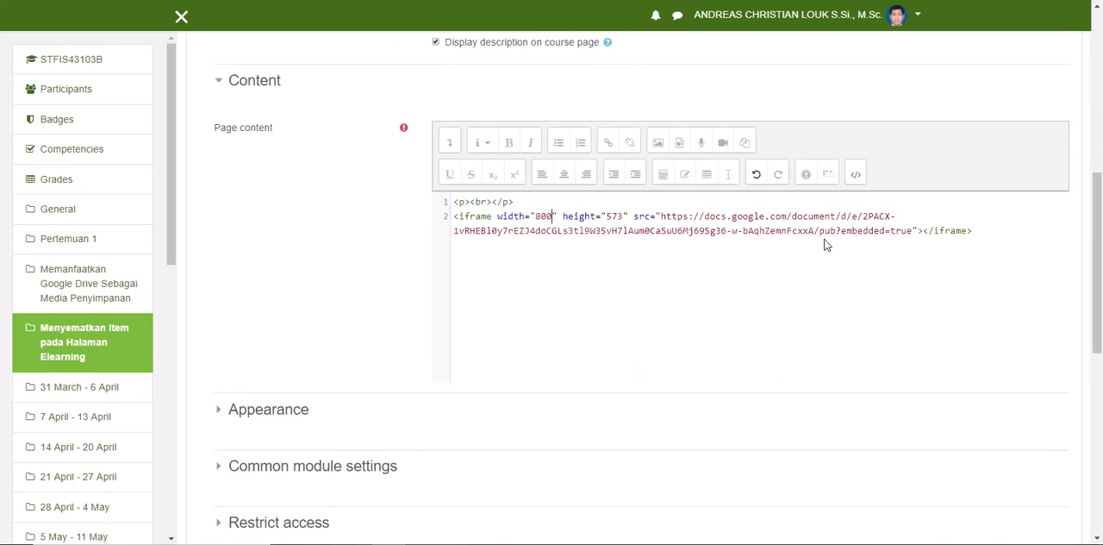
pyautogui.click(856, 175)
pyautogui.scroll(-15, 843, 280)
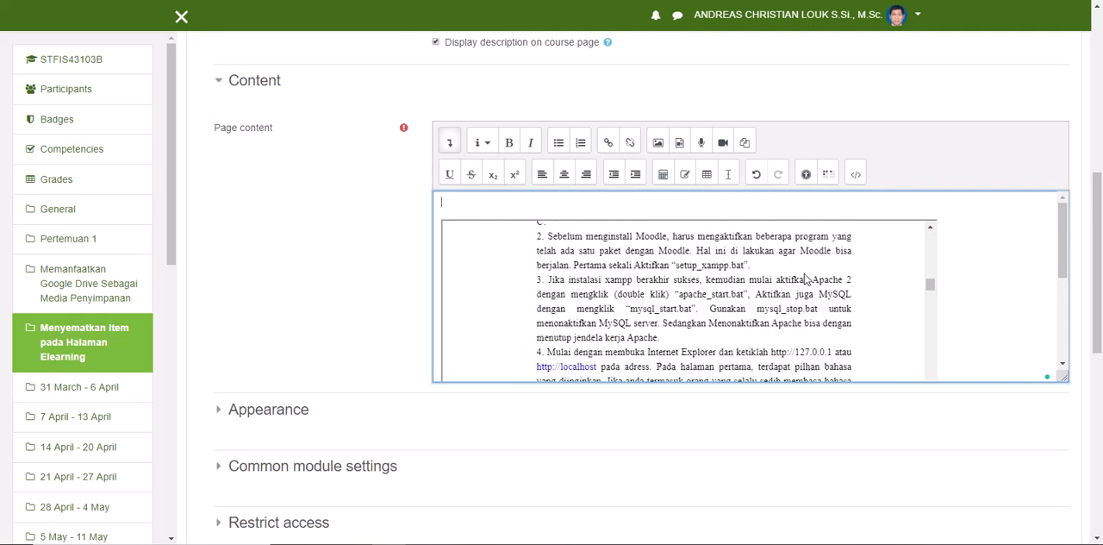
# Step: Save and display the page, and look through the embedded document on it
pyautogui.scroll(-5, 325, 217)
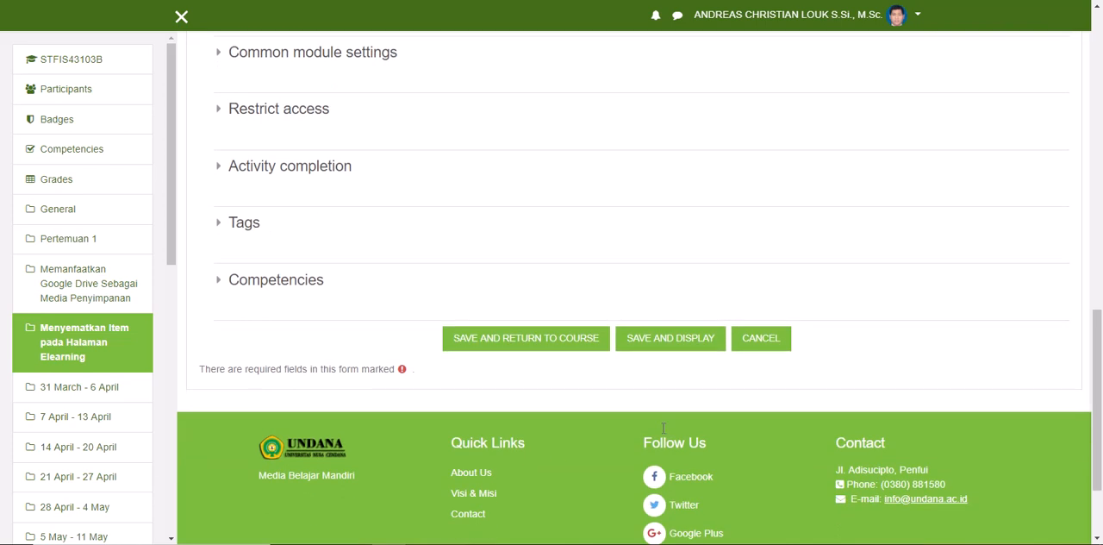
pyautogui.click(678, 349)
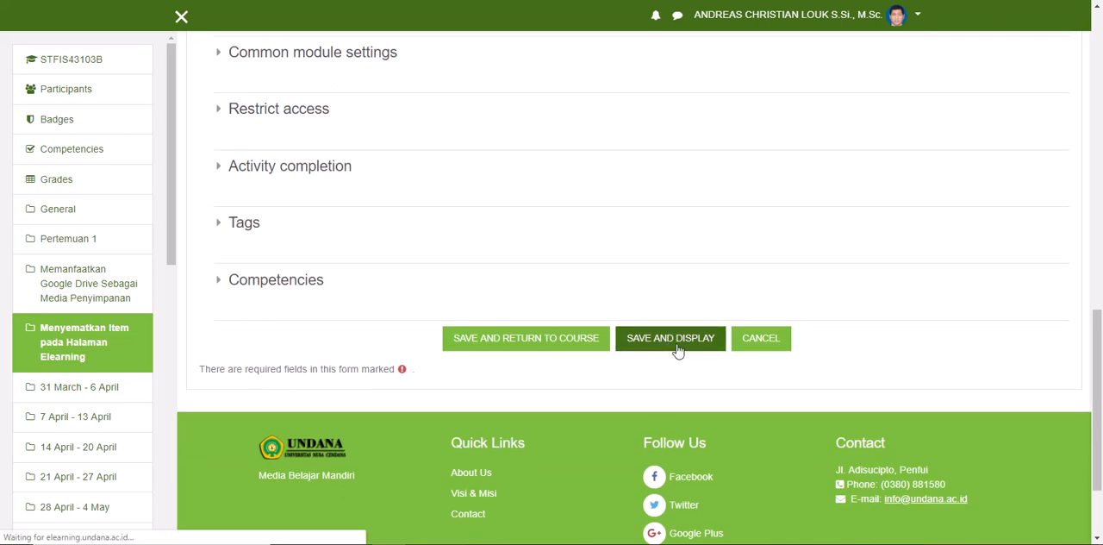
pyautogui.scroll(-10, 625, 362)
pyautogui.scroll(-6, 798, 392)
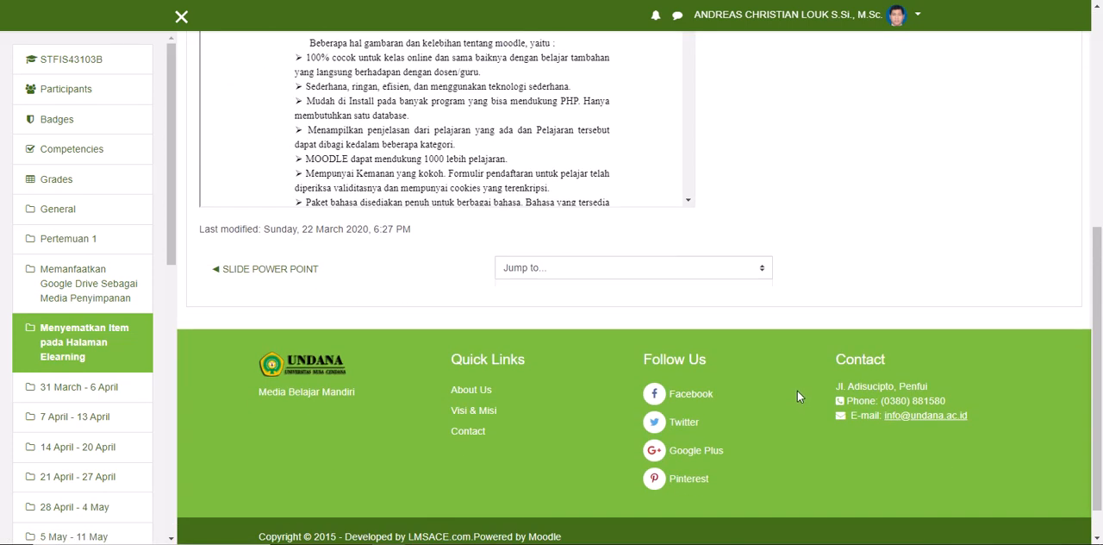
pyautogui.scroll(4, 798, 396)
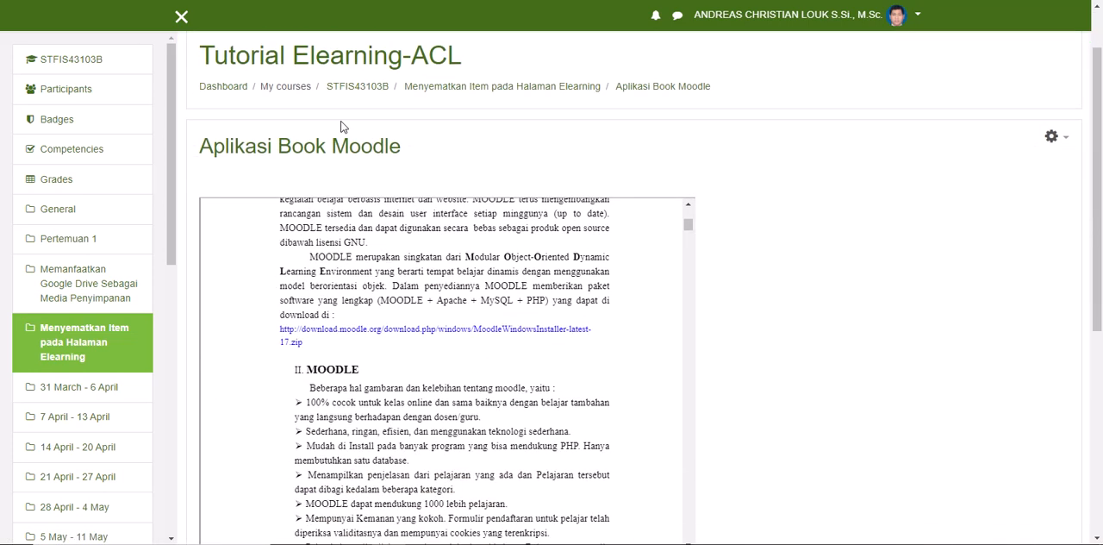
# Step: Return to the STFIS43103B course page and look over the items in the Menyematkan Item pada Halaman Elearning section and the weekly sections below
pyautogui.click(336, 89)
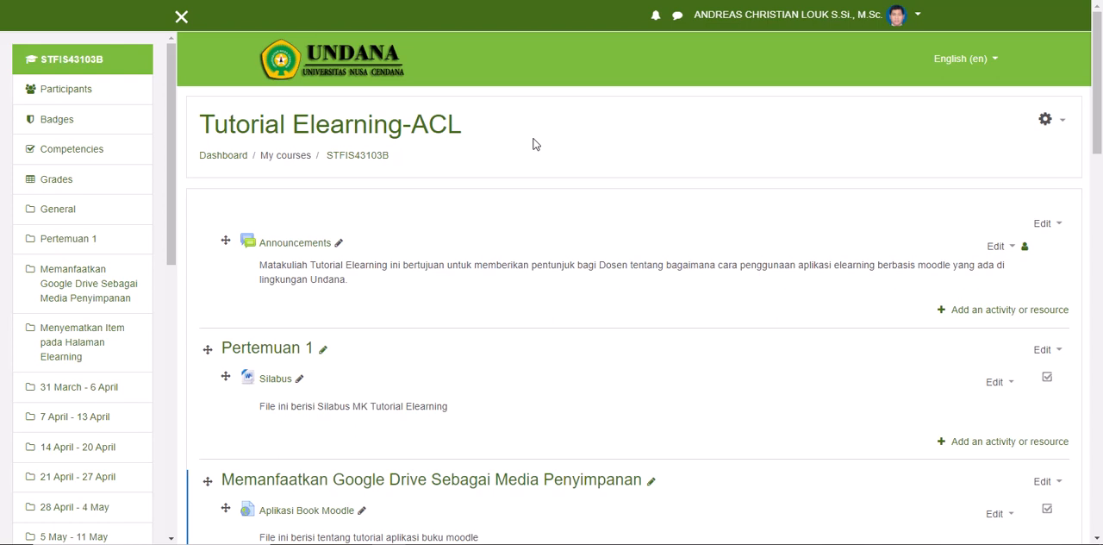
pyautogui.scroll(-5, 539, 320)
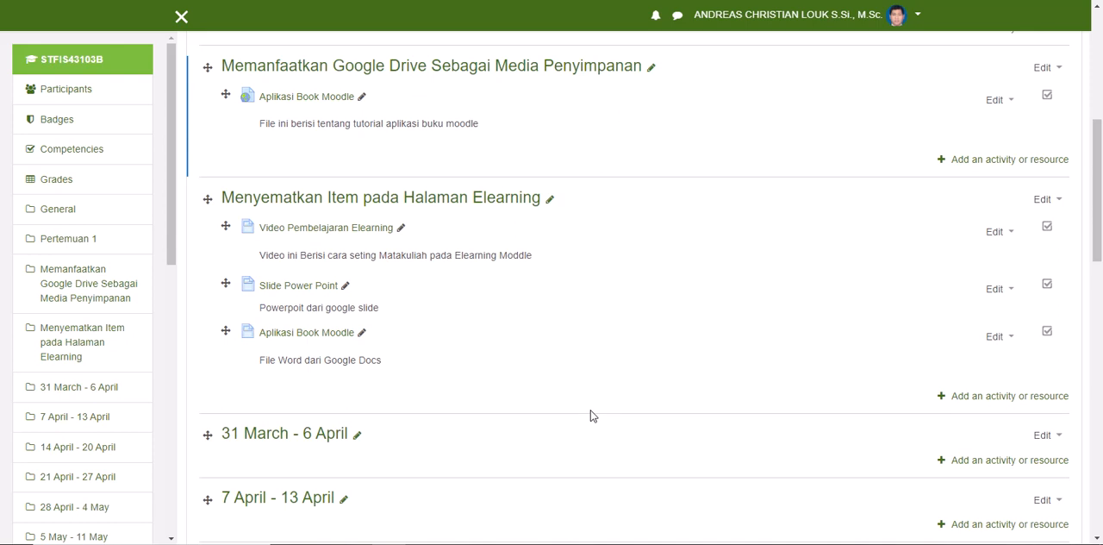
pyautogui.scroll(-1, 593, 409)
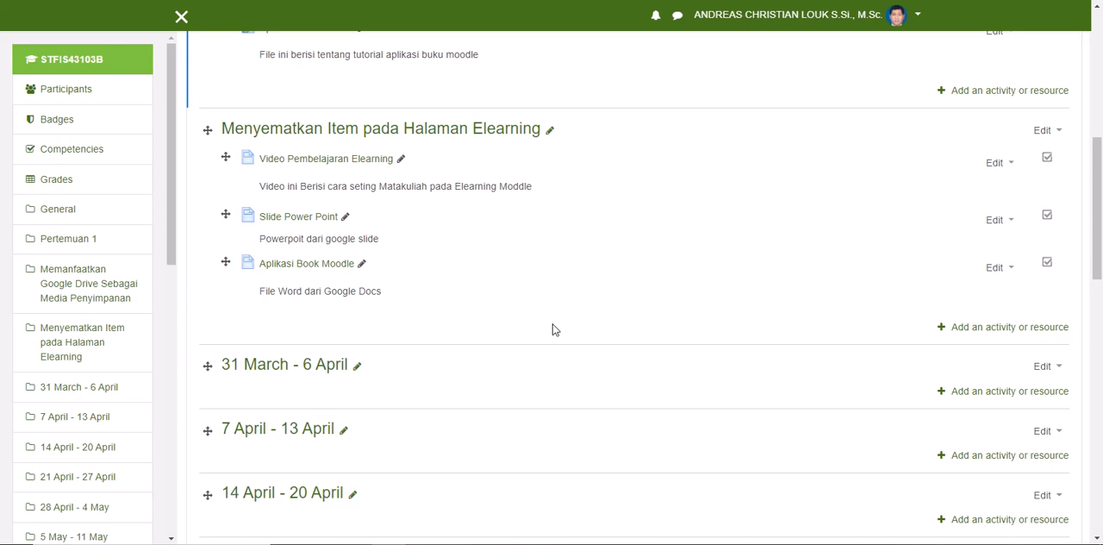
pyautogui.scroll(-1, 554, 330)
pyautogui.scroll(-12, 554, 330)
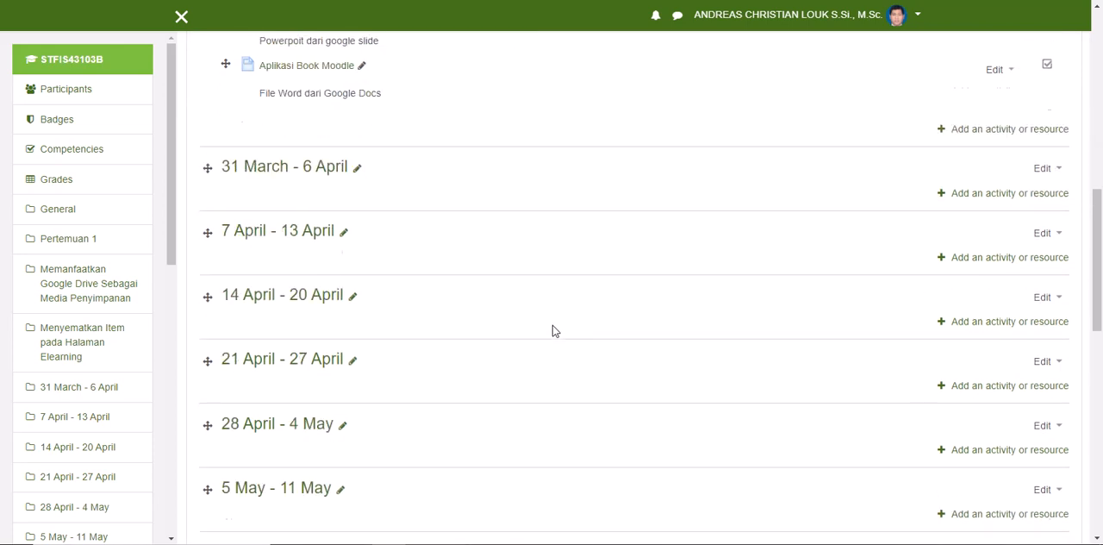
pyautogui.scroll(-1, 554, 332)
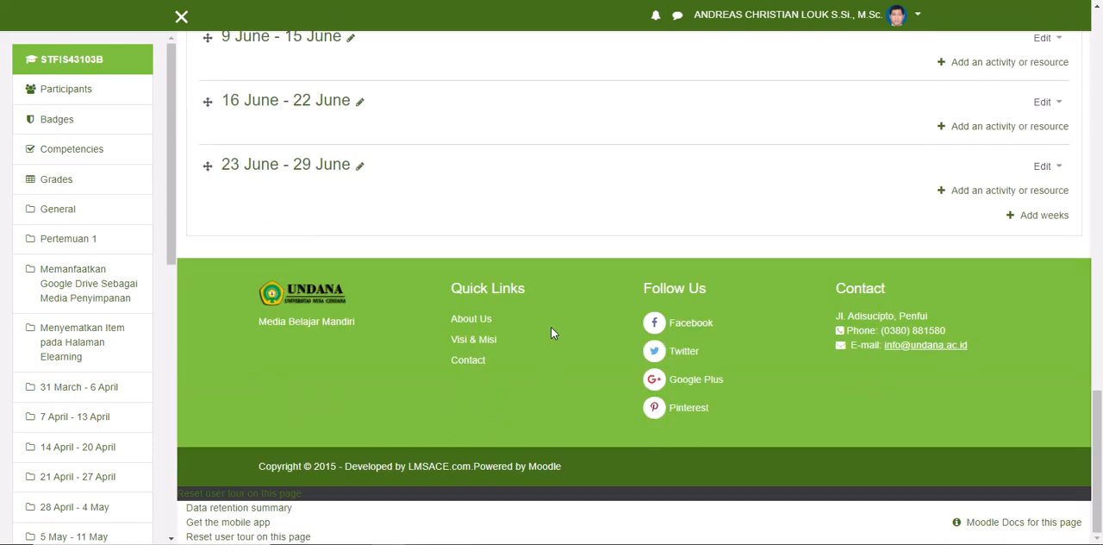
pyautogui.scroll(15, 549, 333)
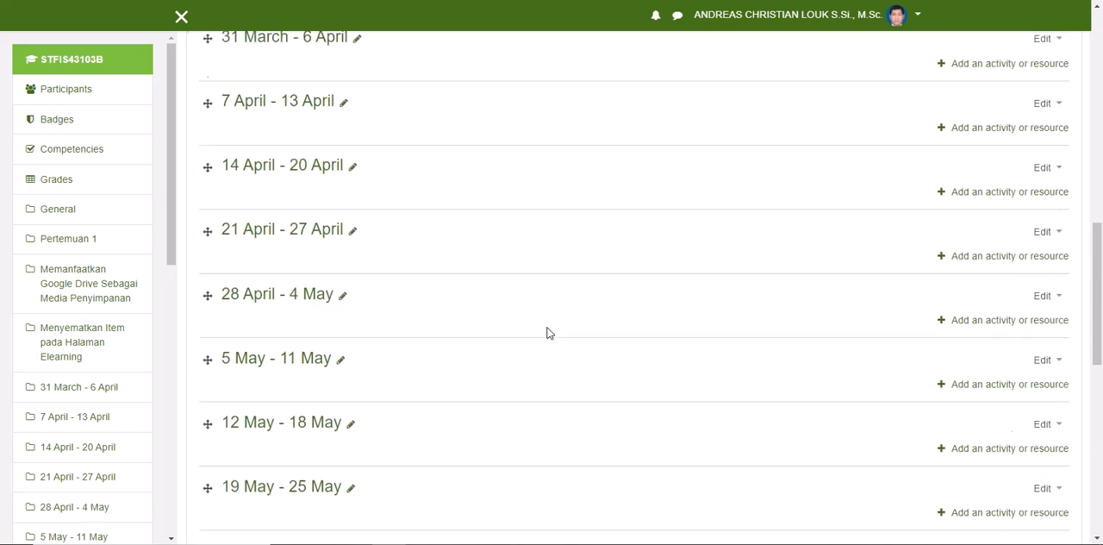